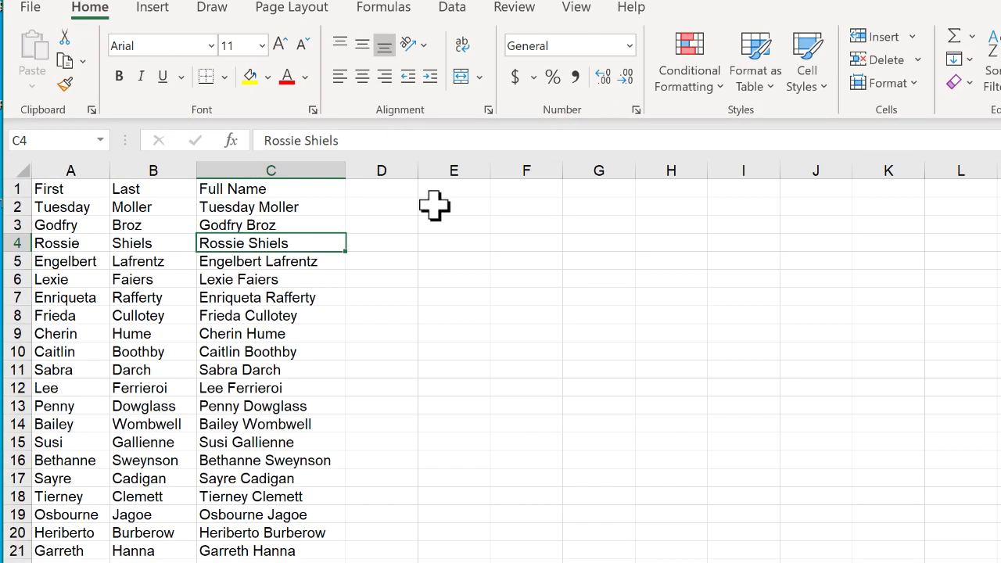
- Build =SORTBY(C2:C21,RANDARRAY(20)) in E2 to shuffle the 20 full names from column C
{"action": "left_click", "coordinate": [344, 210]}
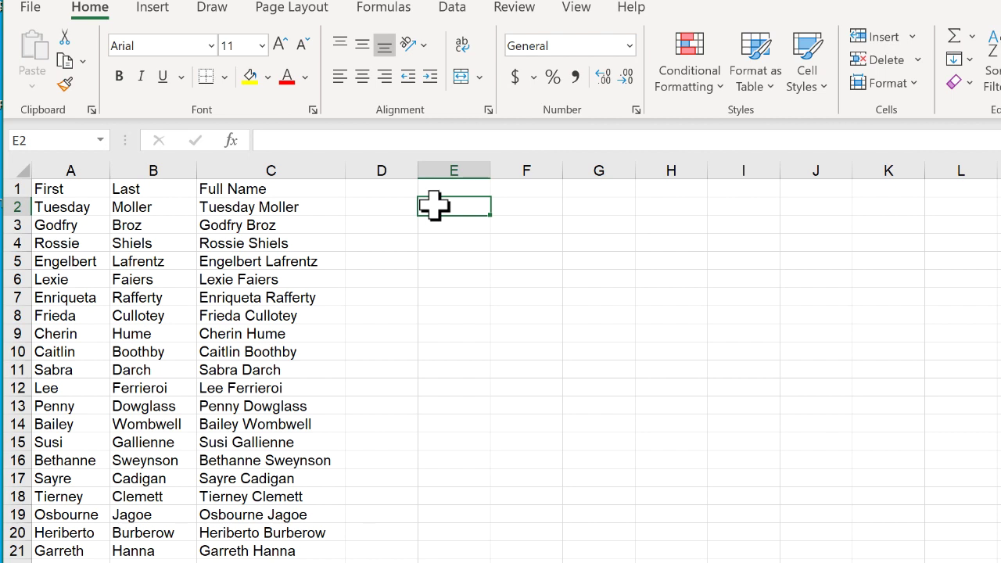
{"action": "type", "text": "="}
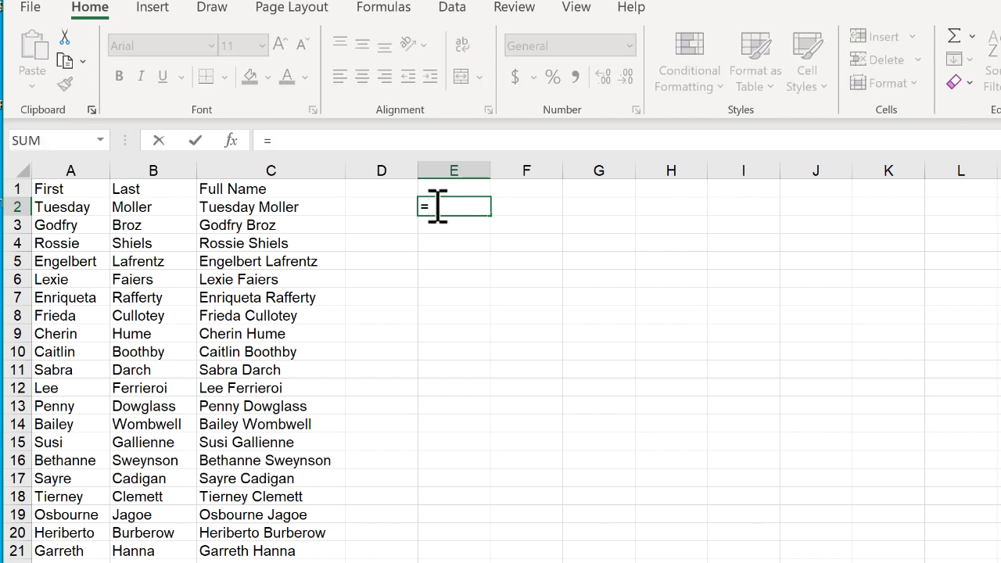
{"action": "type", "text": "sortby"}
{"action": "key", "text": "Tab"}
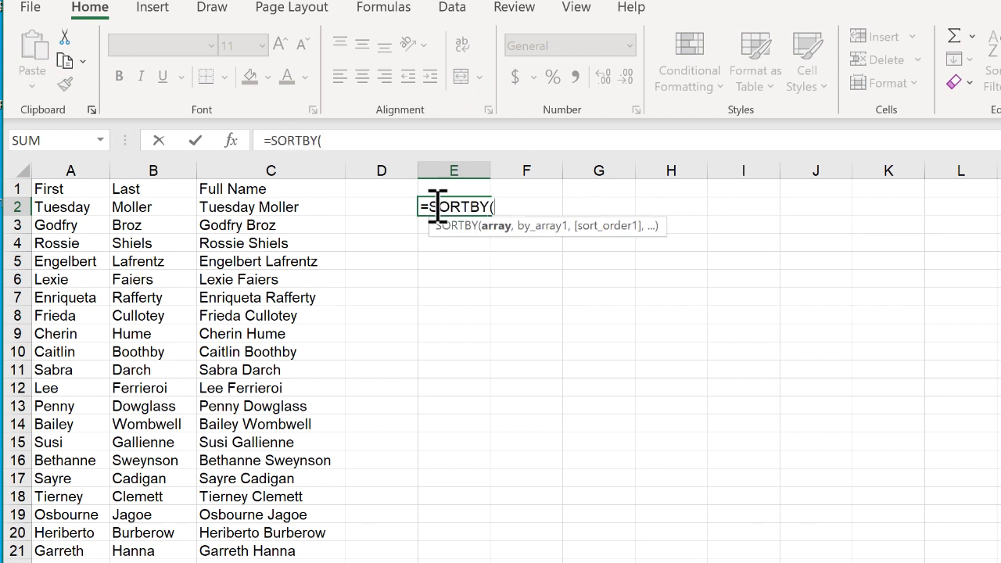
{"action": "left_click", "coordinate": [264, 207]}
{"action": "left_click_drag", "start_coordinate": [264, 207], "coordinate": [232, 549]}
{"action": "type", "text": ","}
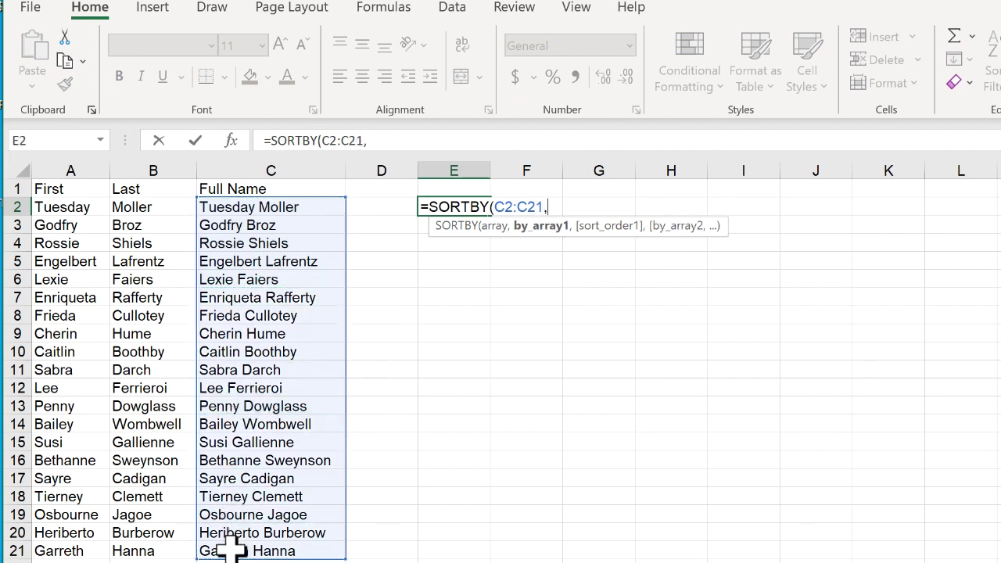
{"action": "type", "text": "ran"}
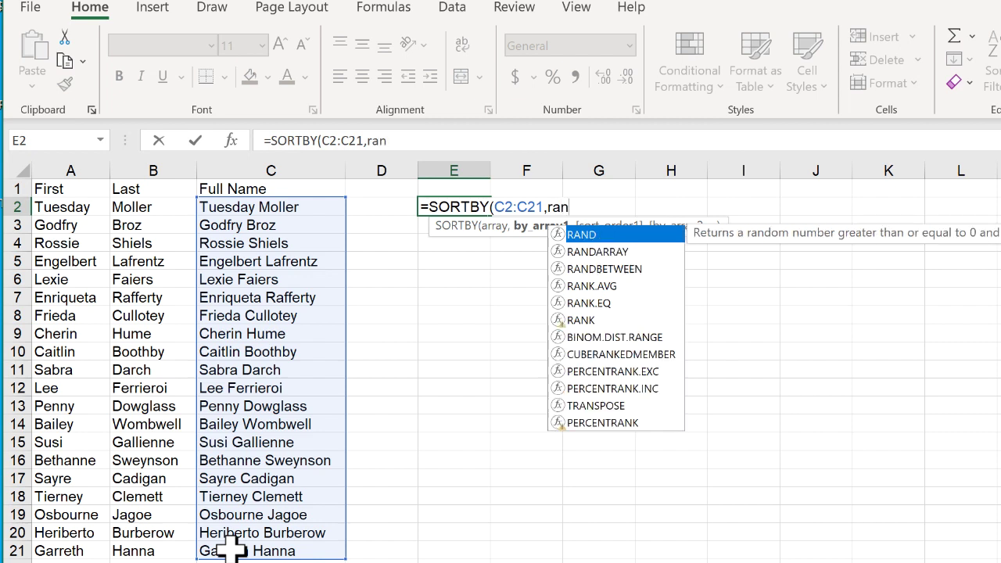
{"action": "type", "text": "da"}
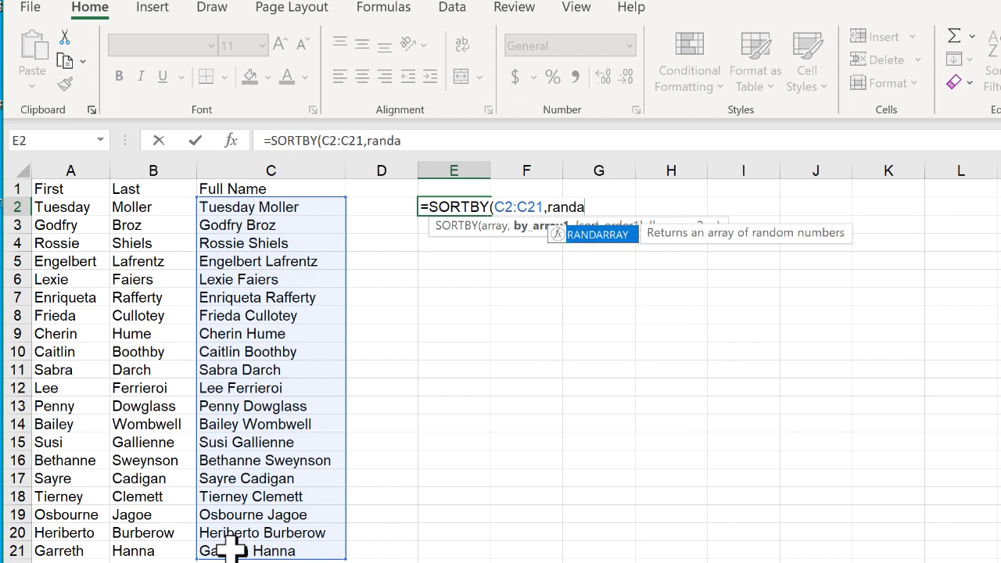
{"action": "key", "text": "Tab"}
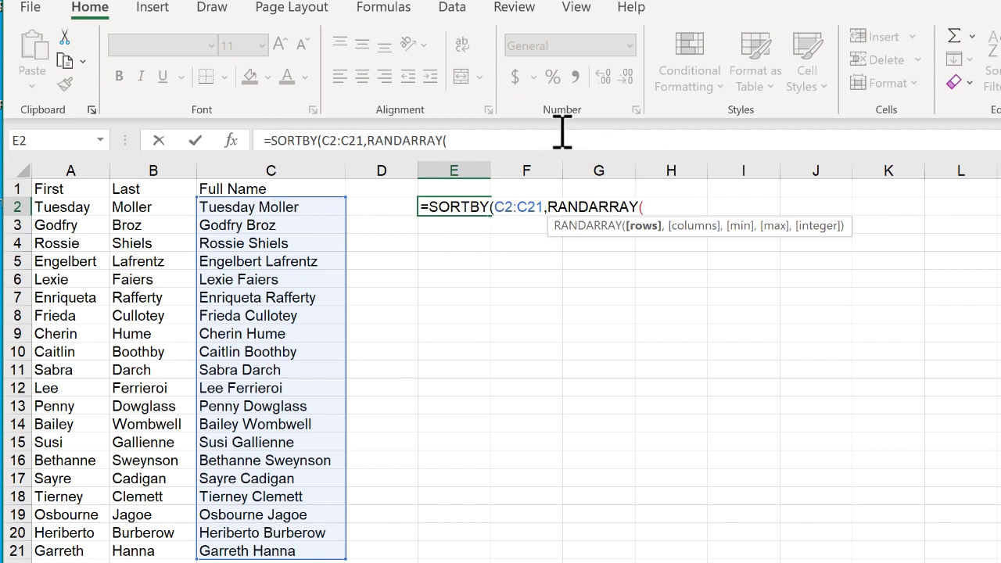
{"action": "left_click", "coordinate": [493, 141]}
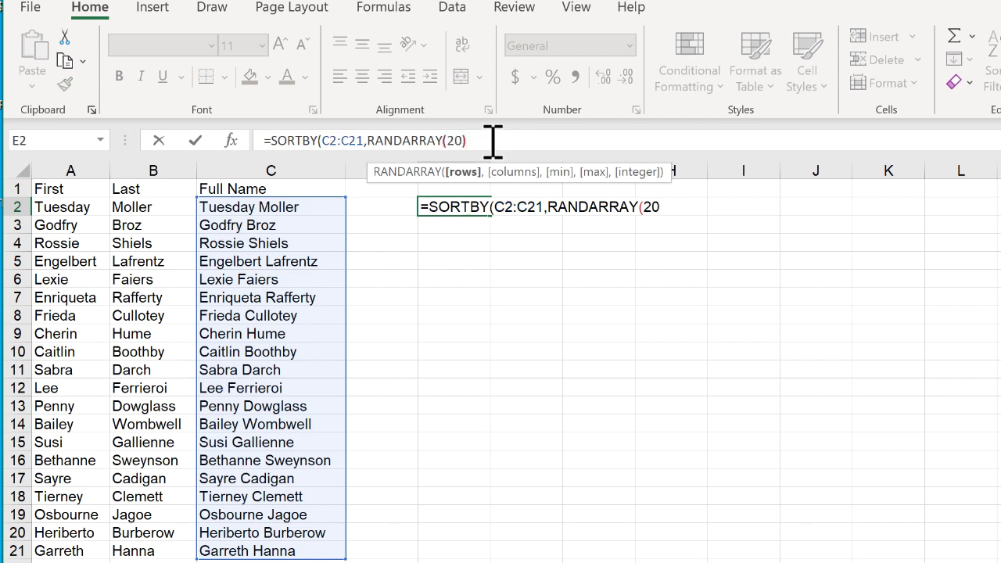
{"action": "type", "text": ")"}
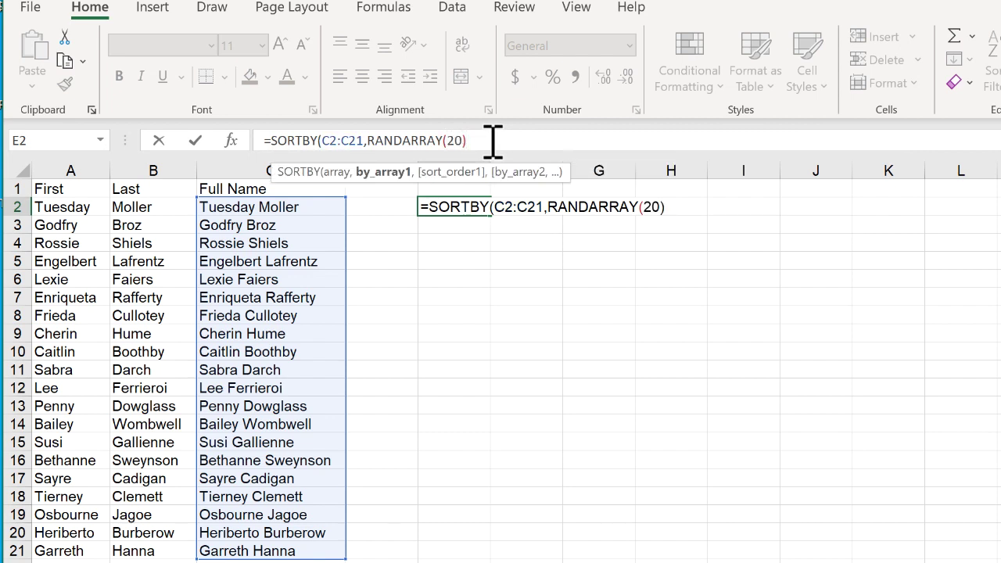
{"action": "type", "text": ")"}
- Enter the SORTBY formula and autofit column E to the longest name
{"action": "key", "text": "Return"}
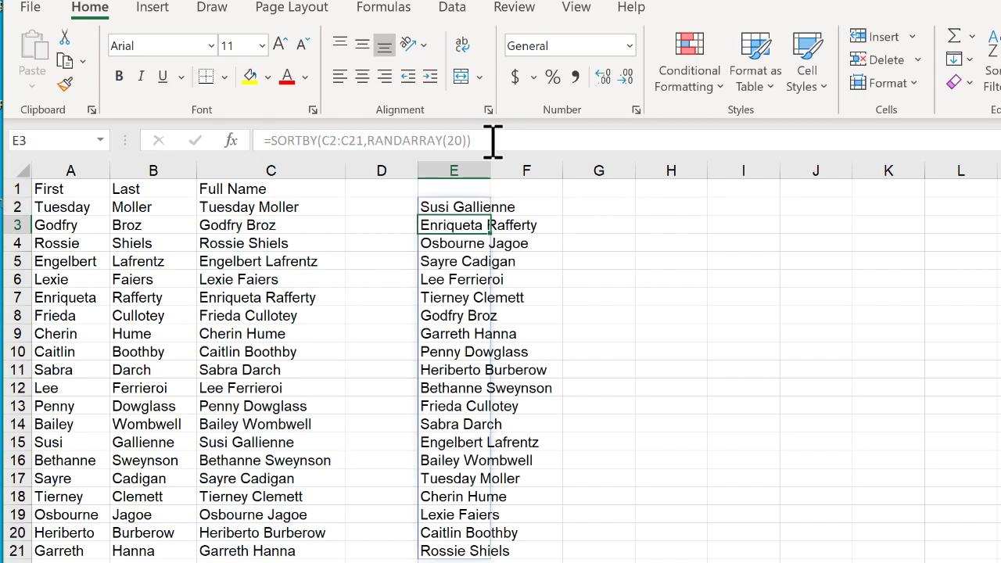
{"action": "double_click", "coordinate": [491, 166]}
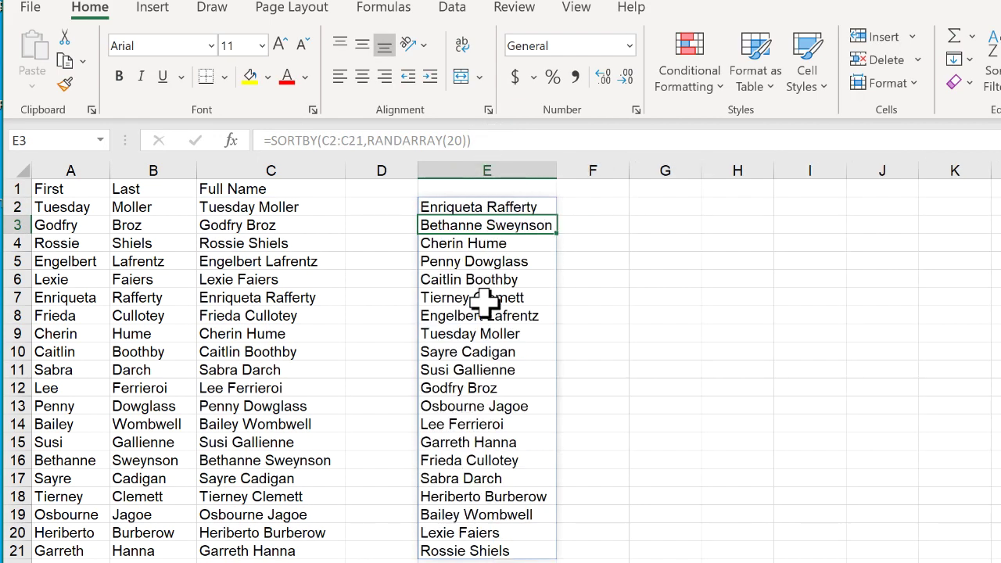
{"action": "left_click", "coordinate": [601, 224]}
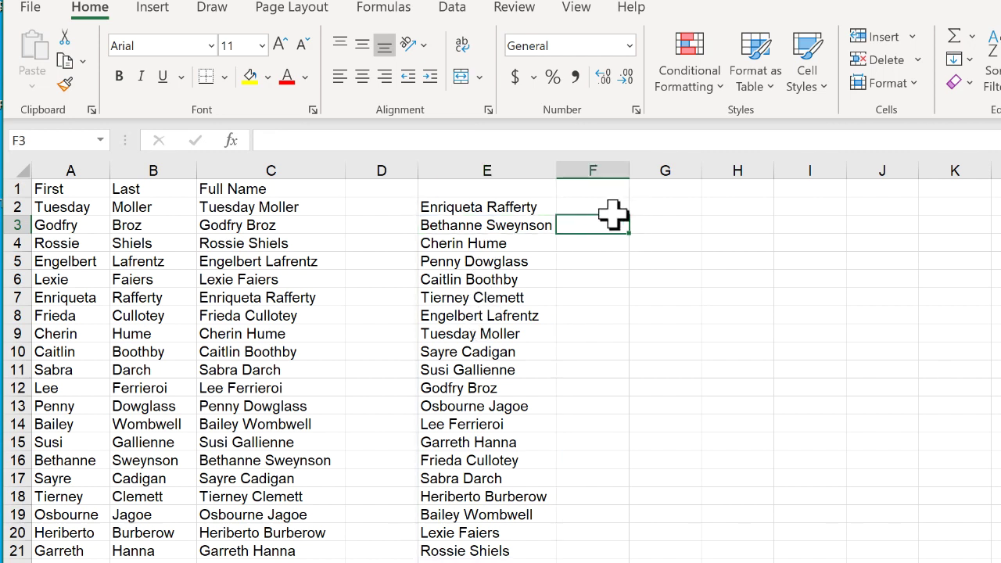
- Reshuffle the name list three times with F9 and select the first five names E2:E6
{"action": "left_click", "coordinate": [648, 204]}
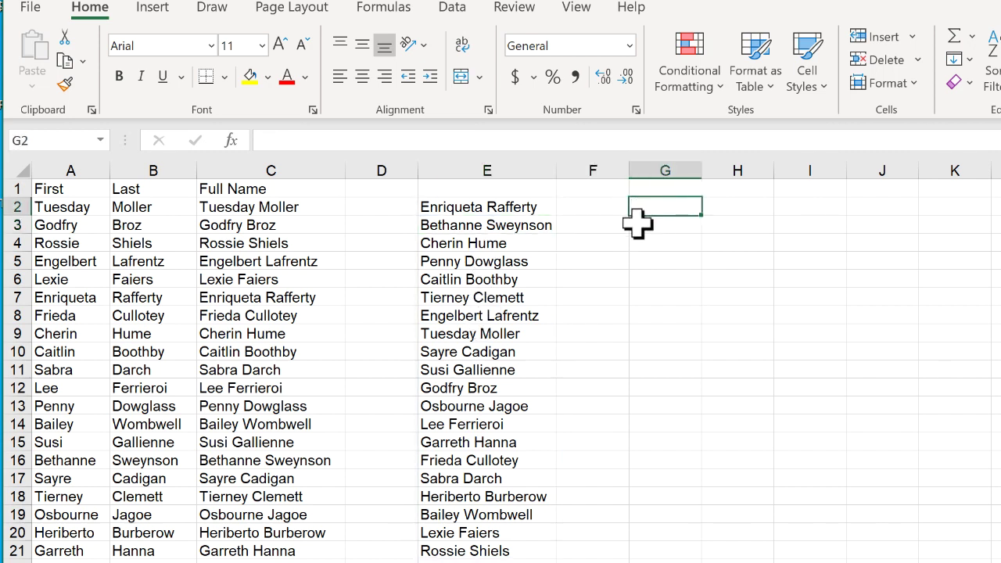
{"action": "key", "text": "F9"}
{"action": "key", "text": "F9"}
{"action": "key", "text": "F9"}
{"action": "key", "text": "F9"}
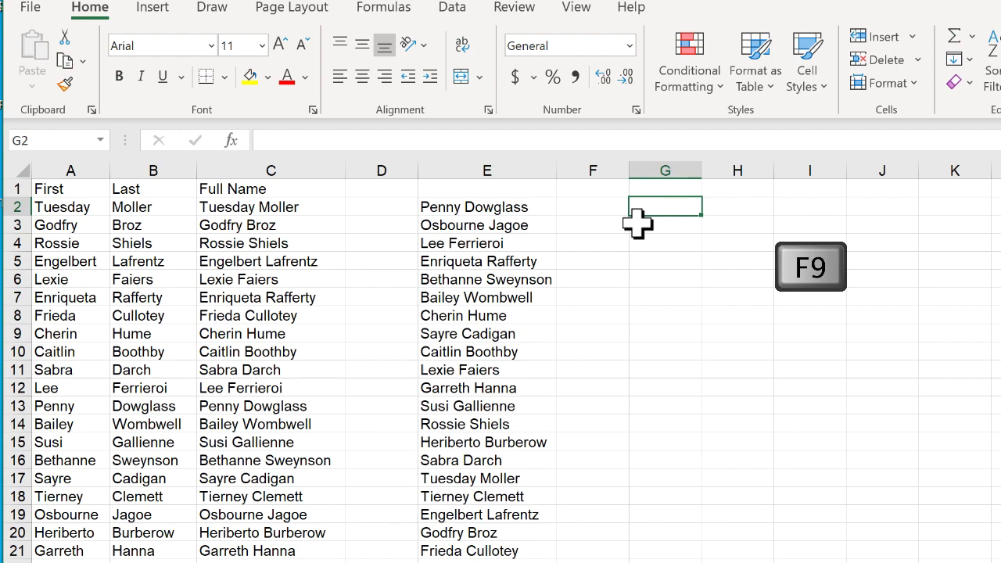
{"action": "key", "text": "F9"}
{"action": "key", "text": "F9"}
{"action": "key", "text": "F9"}
{"action": "key", "text": "F9"}
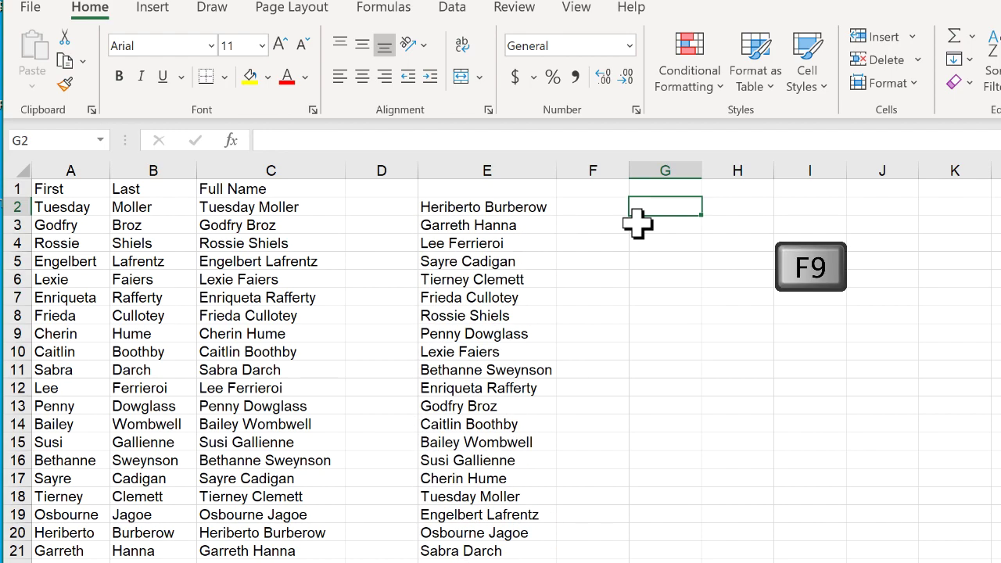
{"action": "key", "text": "F9"}
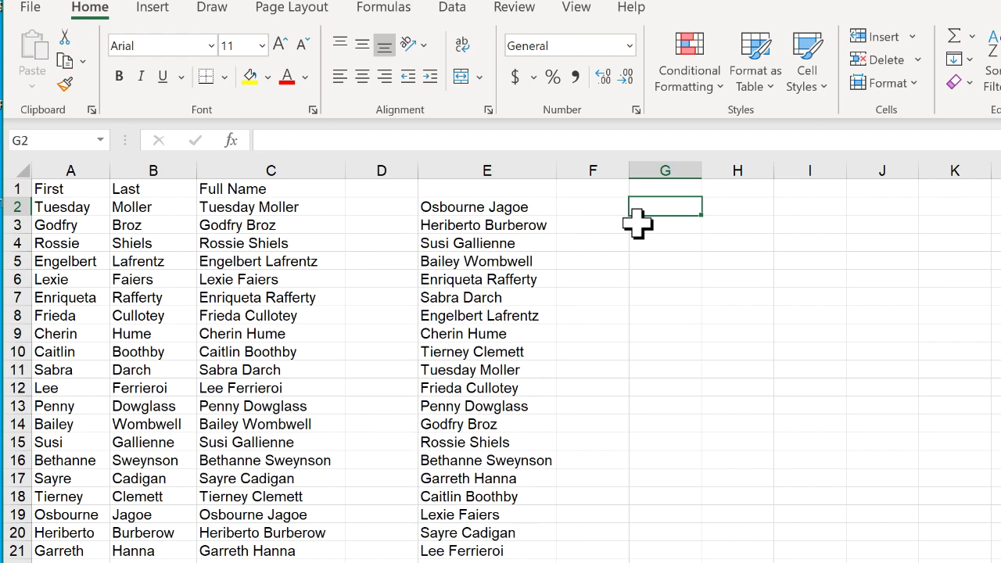
{"action": "left_click_drag", "start_coordinate": [496, 207], "coordinate": [490, 281]}
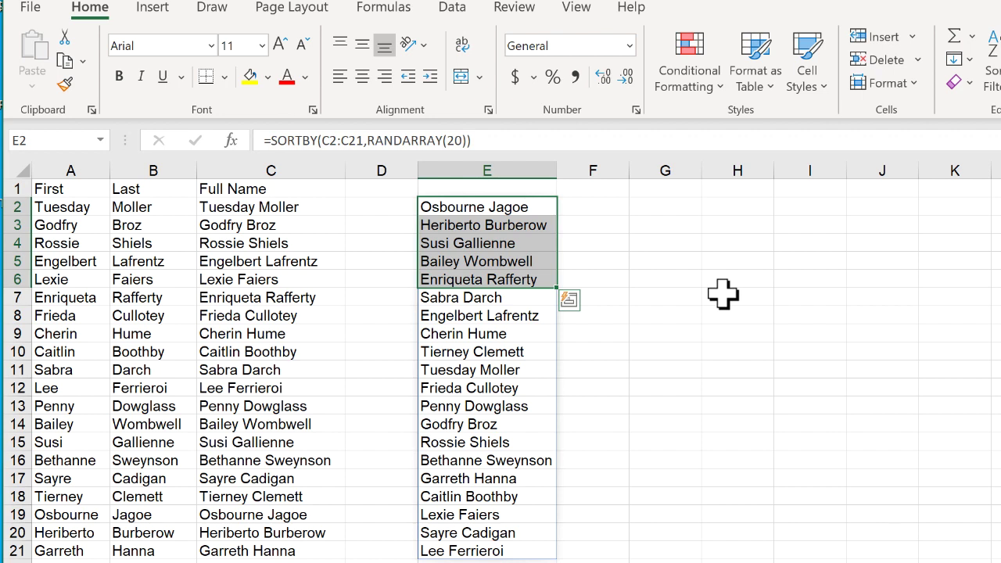
- Enter =RAND() in D2 and fill it down to D21 beside every name
{"action": "left_click", "coordinate": [609, 209]}
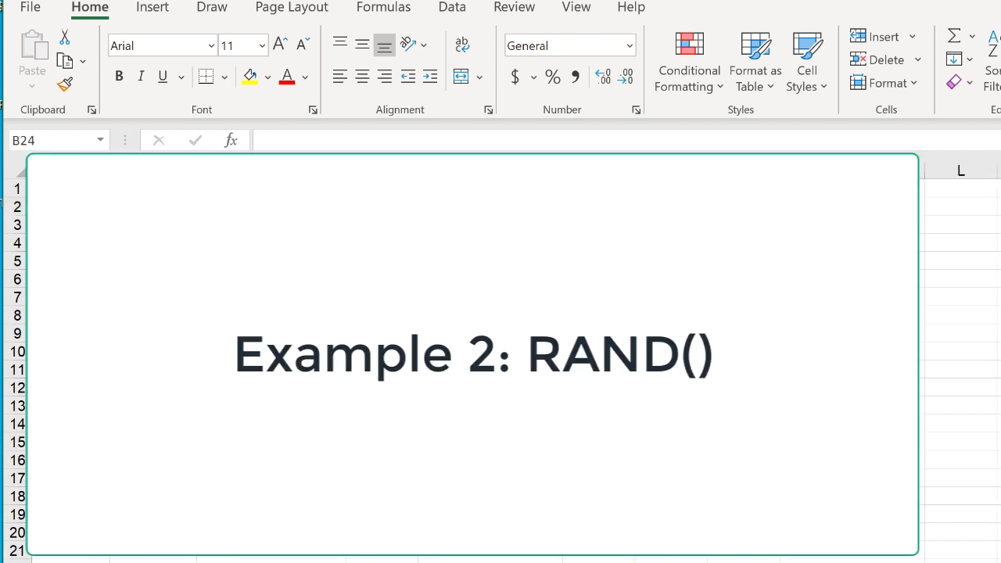
{"action": "left_click", "coordinate": [360, 188]}
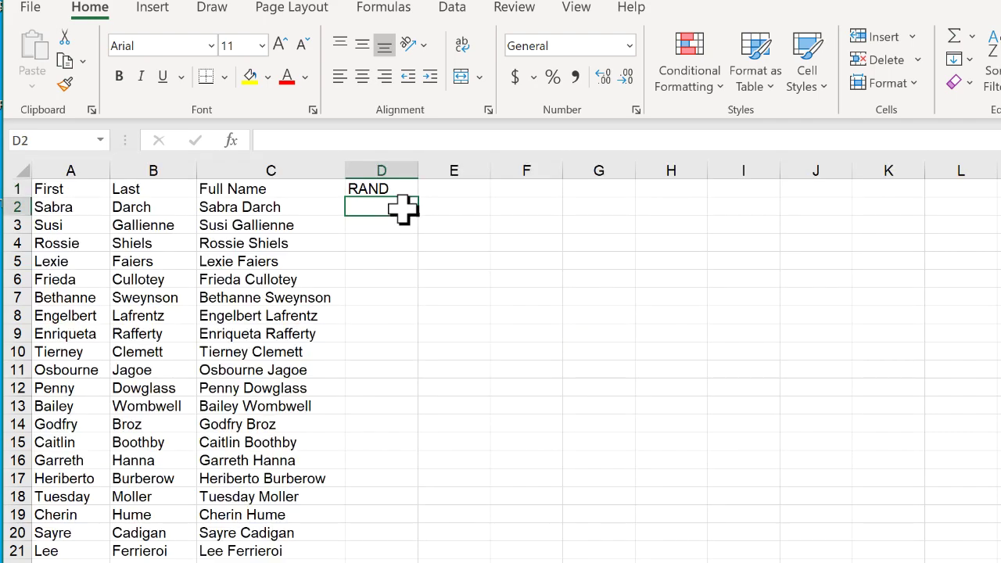
{"action": "type", "text": "=ran"}
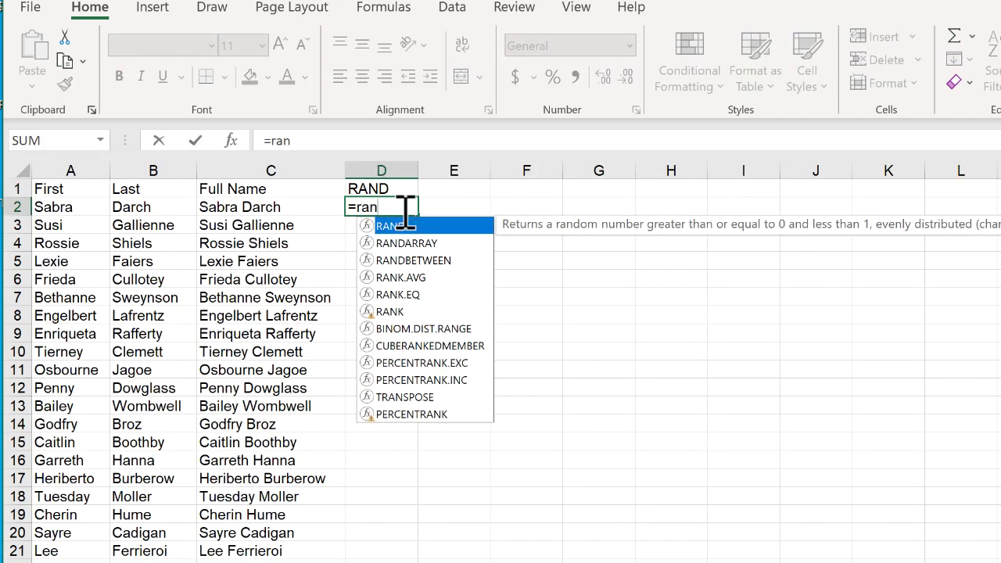
{"action": "double_click", "coordinate": [397, 226]}
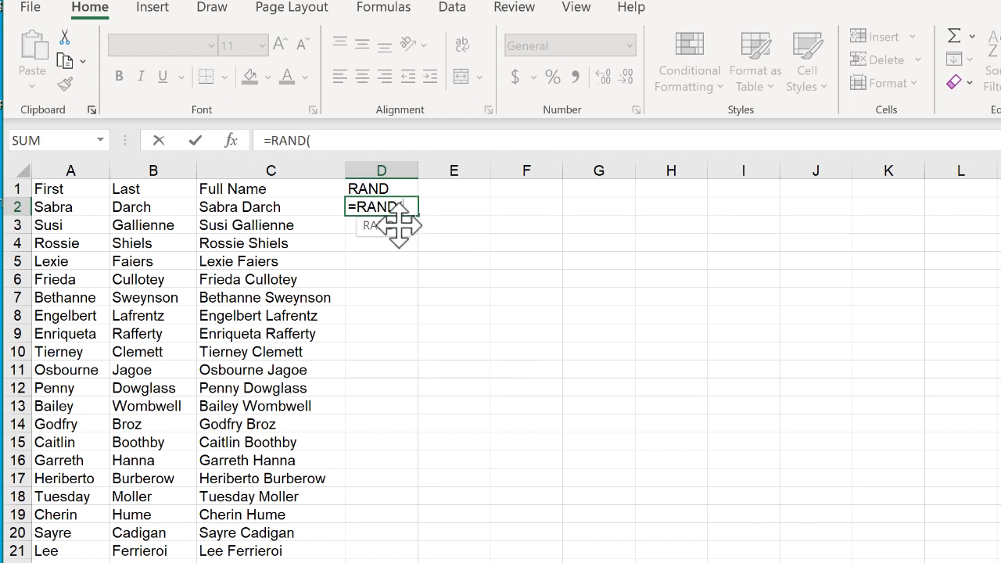
{"action": "key", "text": "ctrl+Return"}
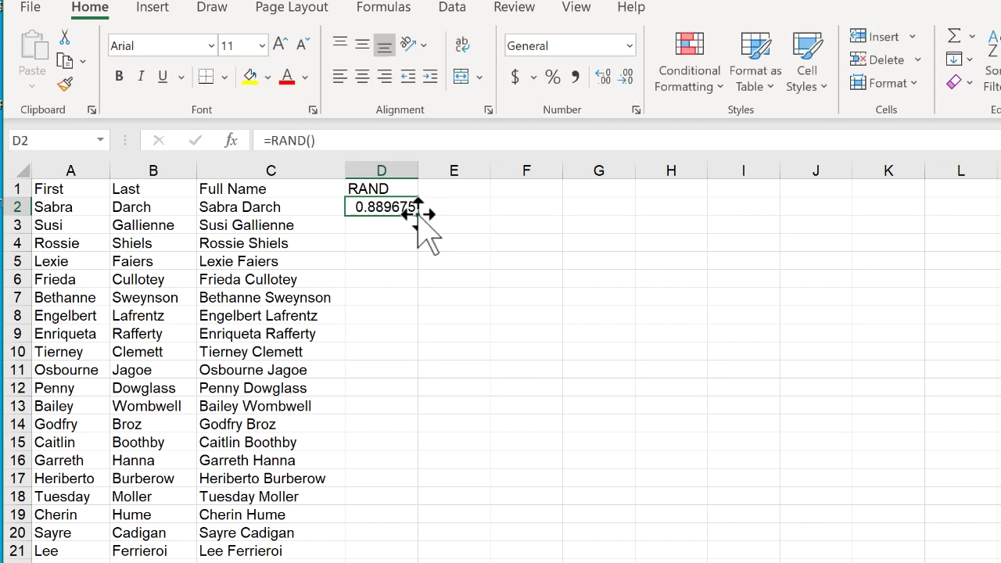
{"action": "double_click", "coordinate": [418, 214]}
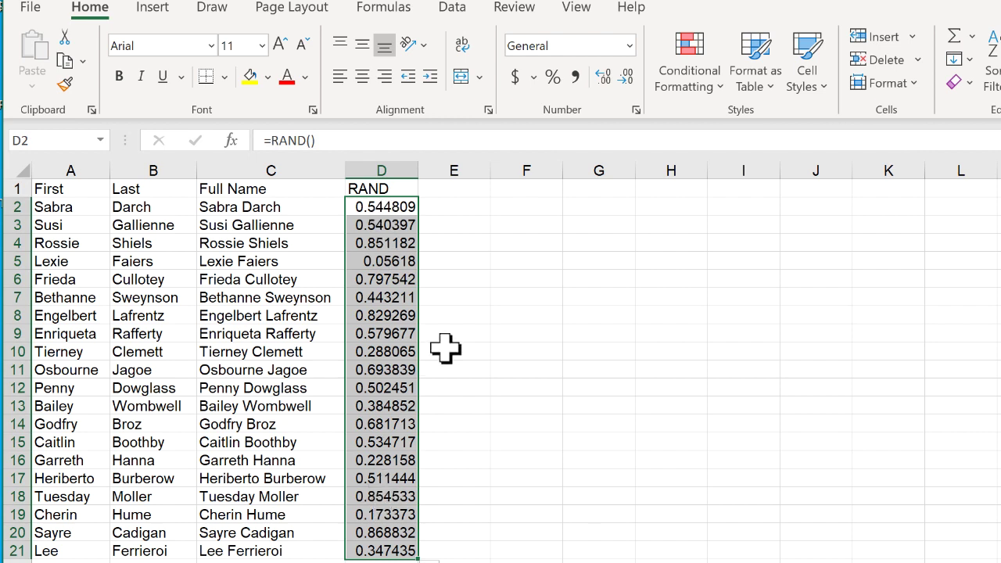
- Add the column heading 'Output' in E1
{"action": "left_click", "coordinate": [463, 188]}
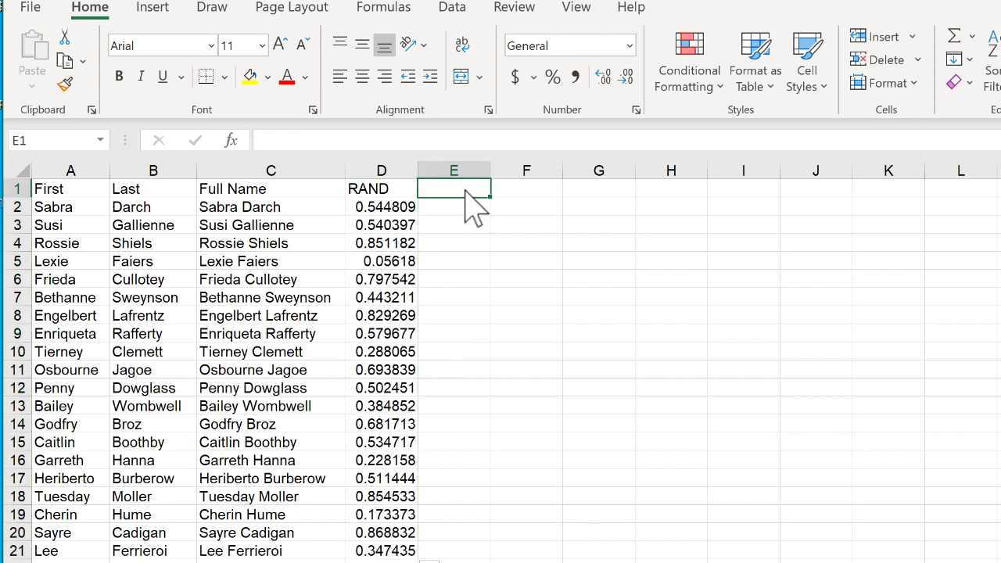
{"action": "type", "text": "Output"}
{"action": "key", "text": "Return"}
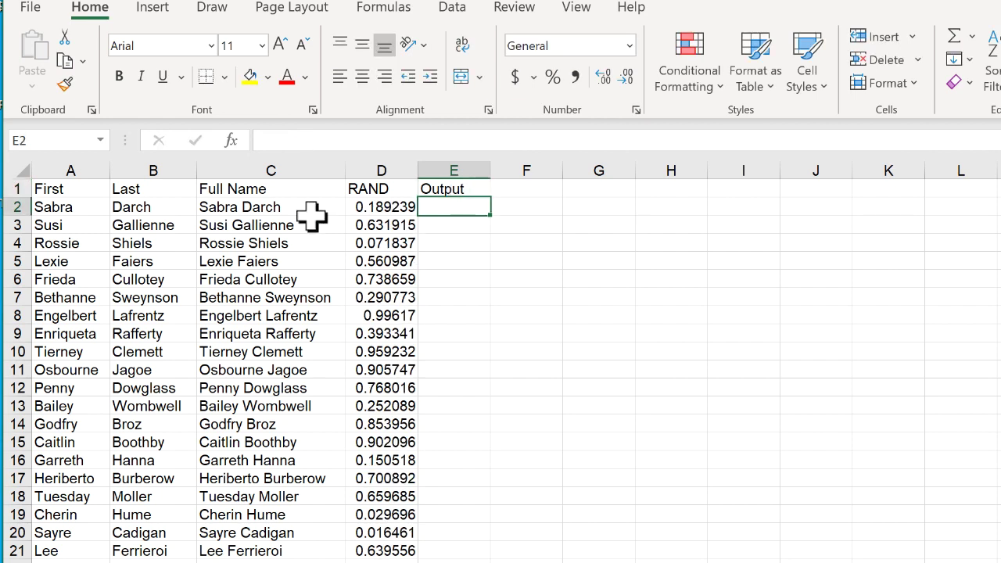
{"action": "left_click_drag", "start_coordinate": [385, 207], "coordinate": [384, 538]}
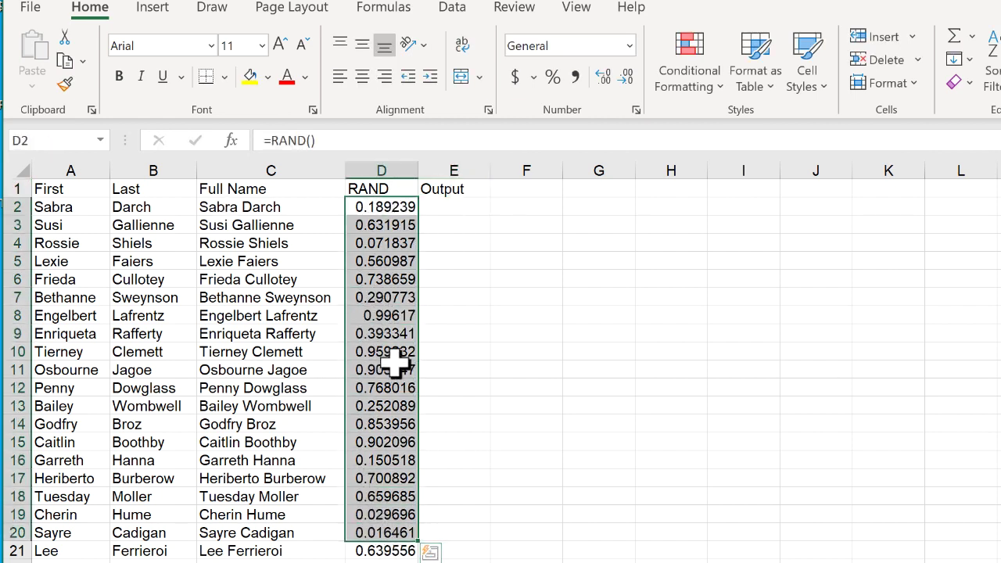
{"action": "left_click", "coordinate": [570, 335]}
- Enter test text 'skjdfhjk' in E2 and press F9 to recalculate RAND, then clear E2
{"action": "left_click", "coordinate": [488, 227]}
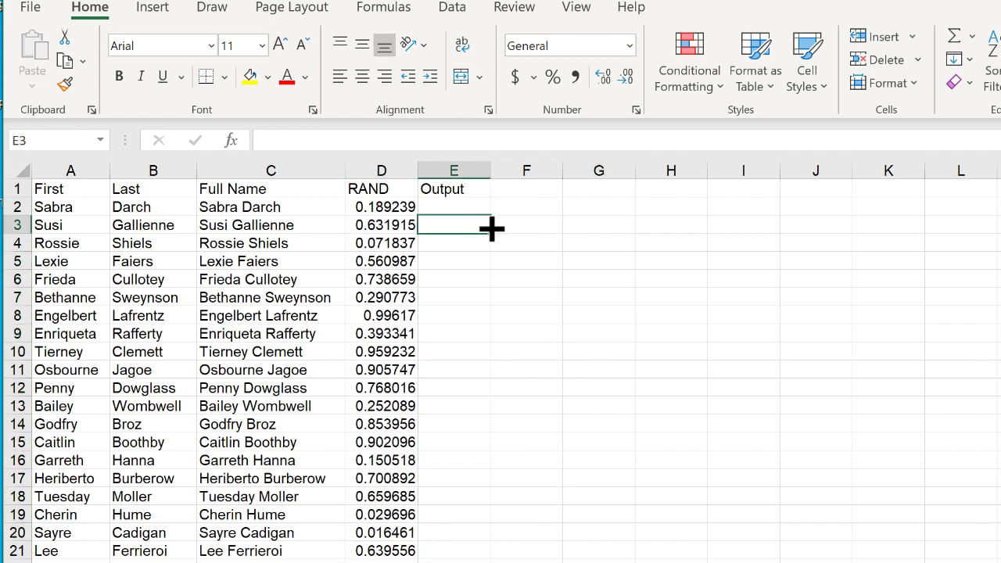
{"action": "key", "text": "Down"}
{"action": "key", "text": "Down"}
{"action": "key", "text": "Down"}
{"action": "left_click", "coordinate": [458, 206]}
{"action": "type", "text": "skjd"}
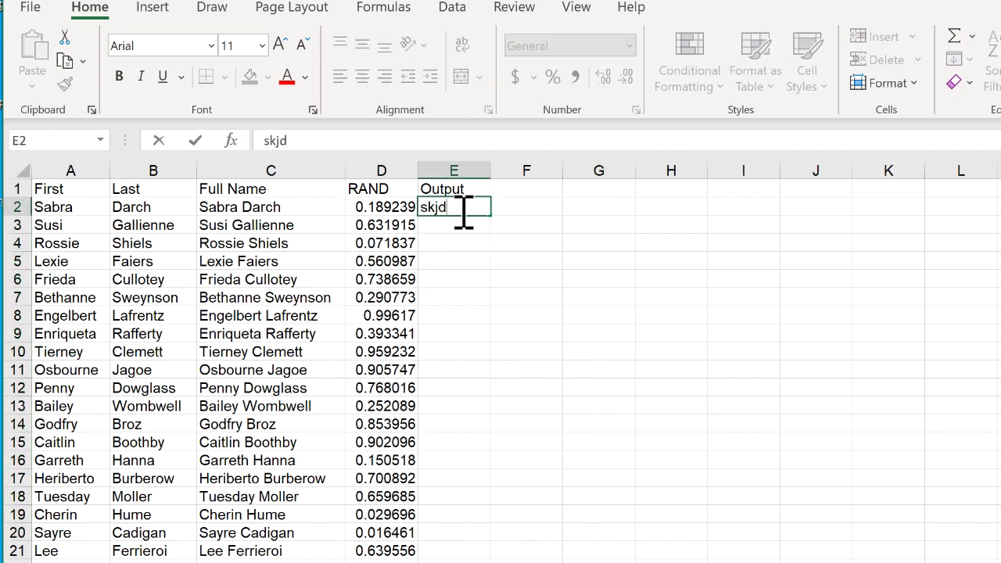
{"action": "type", "text": "fhjk"}
{"action": "key", "text": "Return"}
{"action": "left_click", "coordinate": [459, 208]}
{"action": "key", "text": "Delete"}
{"action": "double_click", "coordinate": [464, 212]}
{"action": "key", "text": "Escape"}
{"action": "key", "text": "ctrl+z"}
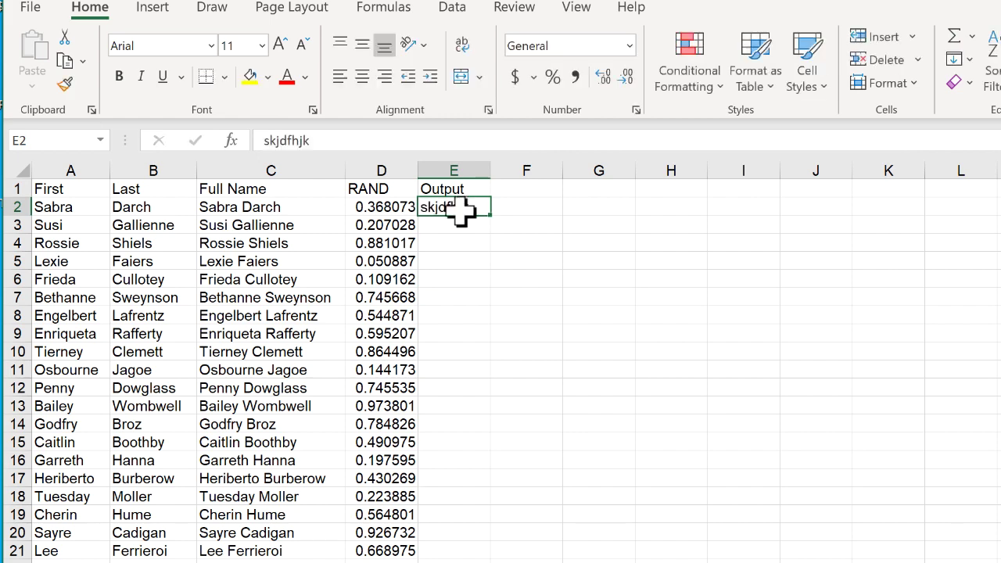
{"action": "key", "text": "F9"}
{"action": "key", "text": "F9"}
{"action": "key", "text": "F9"}
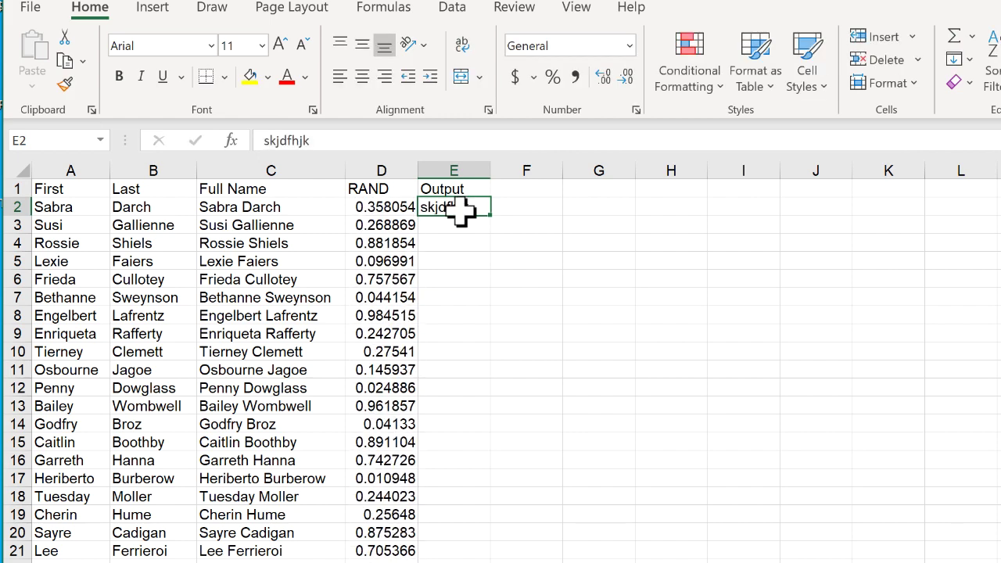
{"action": "key", "text": "BackSpace"}
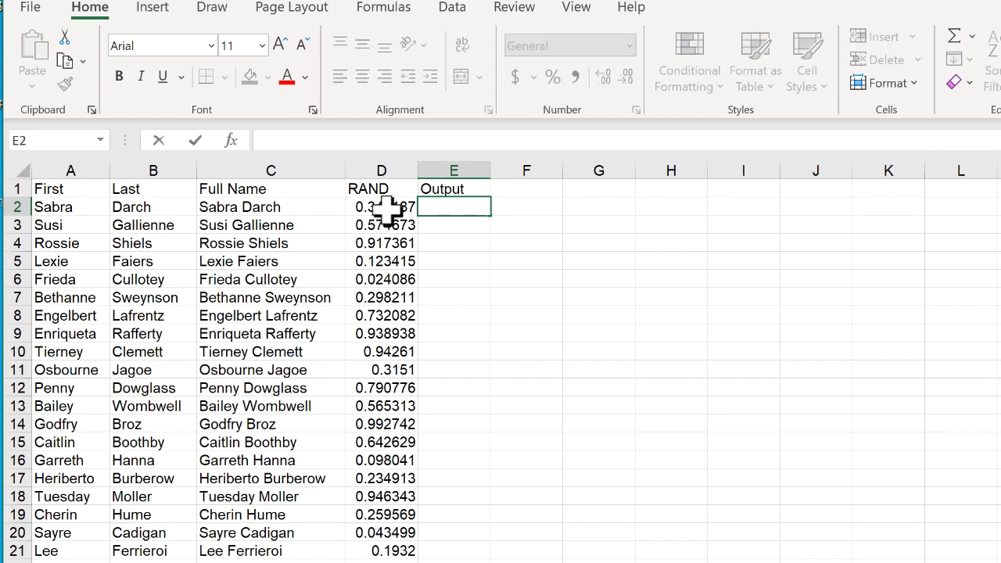
- Copy D2:D21 and paste it into E2 as values, fixing the random numbers
{"action": "left_click_drag", "start_coordinate": [387, 207], "coordinate": [375, 536]}
{"action": "left_click_drag", "start_coordinate": [391, 211], "coordinate": [384, 547]}
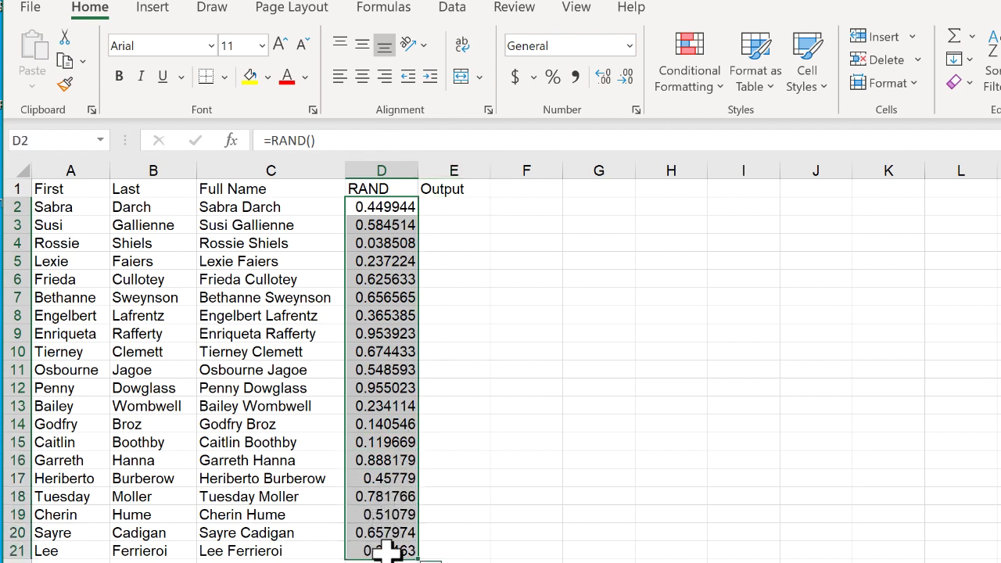
{"action": "key", "text": "ctrl+c"}
{"action": "left_click", "coordinate": [469, 207]}
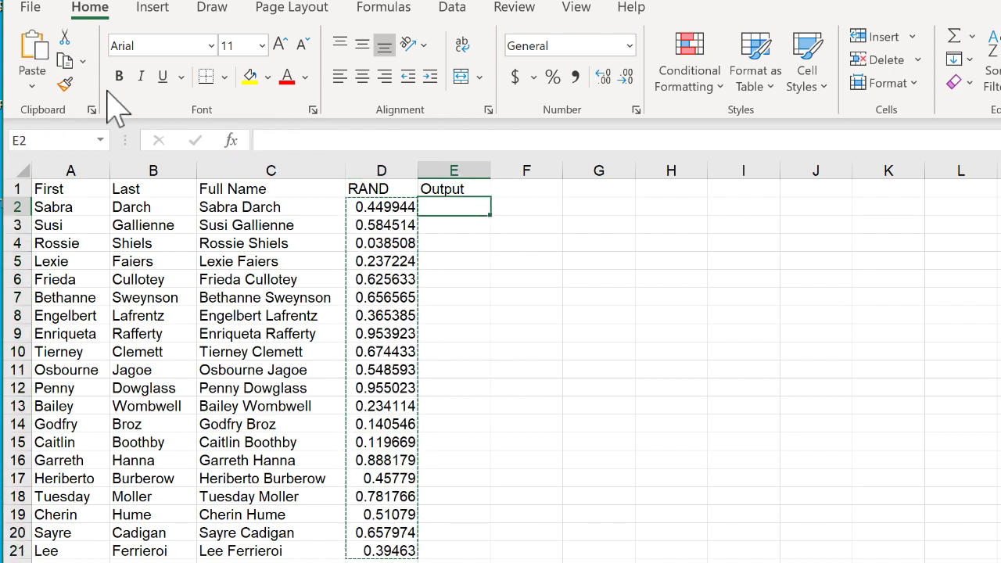
{"action": "left_click", "coordinate": [36, 82]}
{"action": "left_click", "coordinate": [27, 238]}
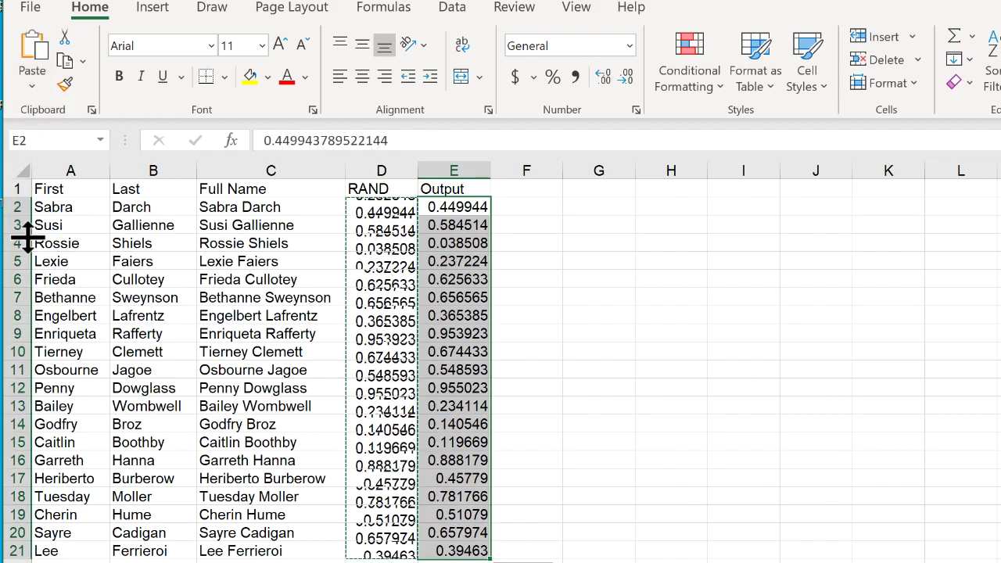
{"action": "left_click", "coordinate": [266, 319]}
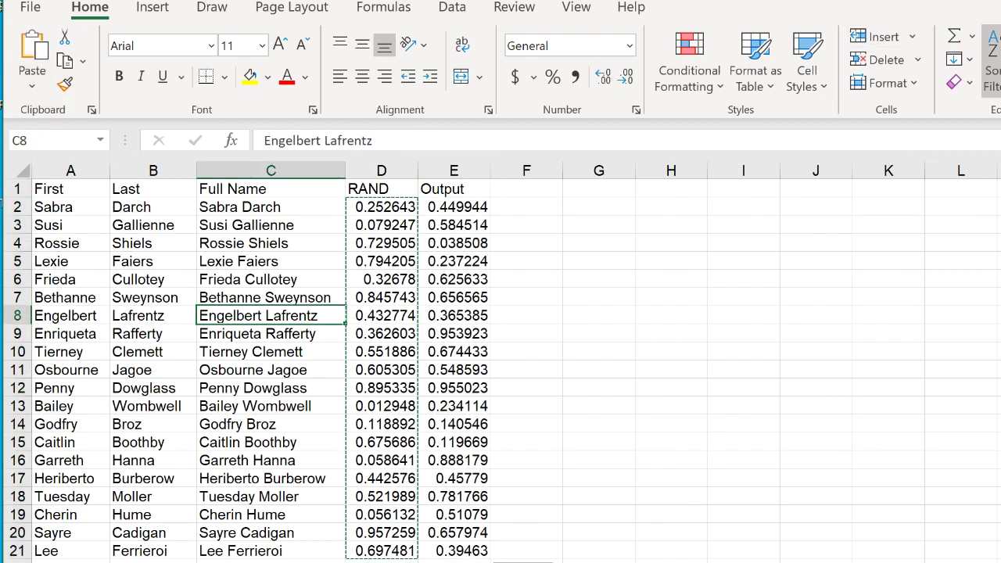
- Turn on header filters and sort the table rows by Output smallest to largest
{"action": "left_click", "coordinate": [991, 71]}
{"action": "left_click", "coordinate": [960, 205]}
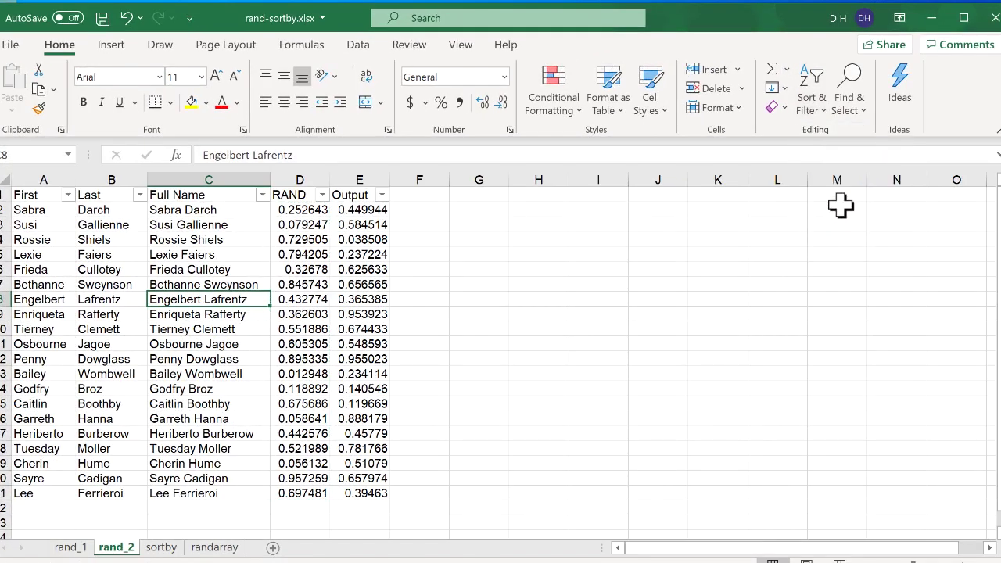
{"action": "left_click", "coordinate": [382, 195]}
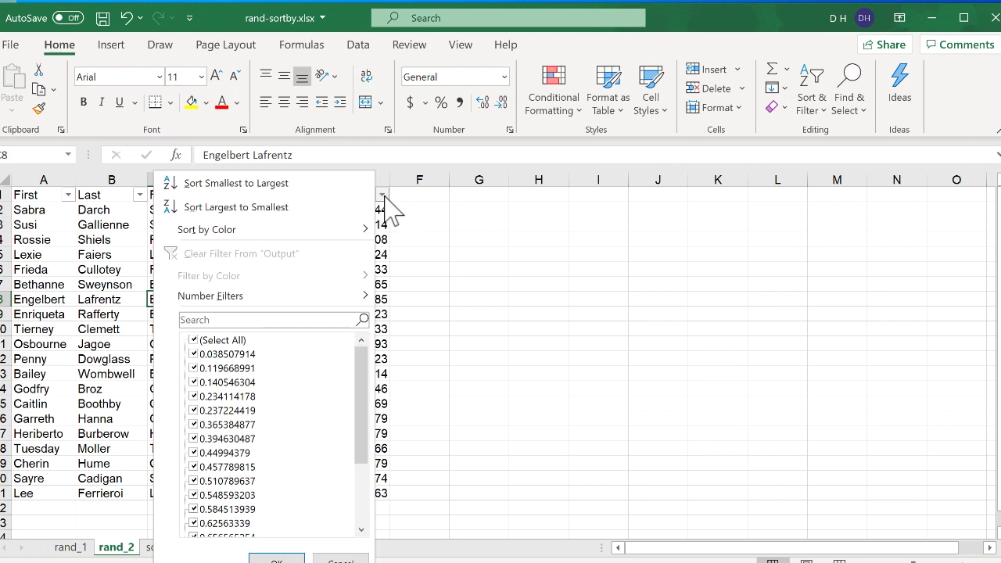
{"action": "left_click", "coordinate": [339, 185]}
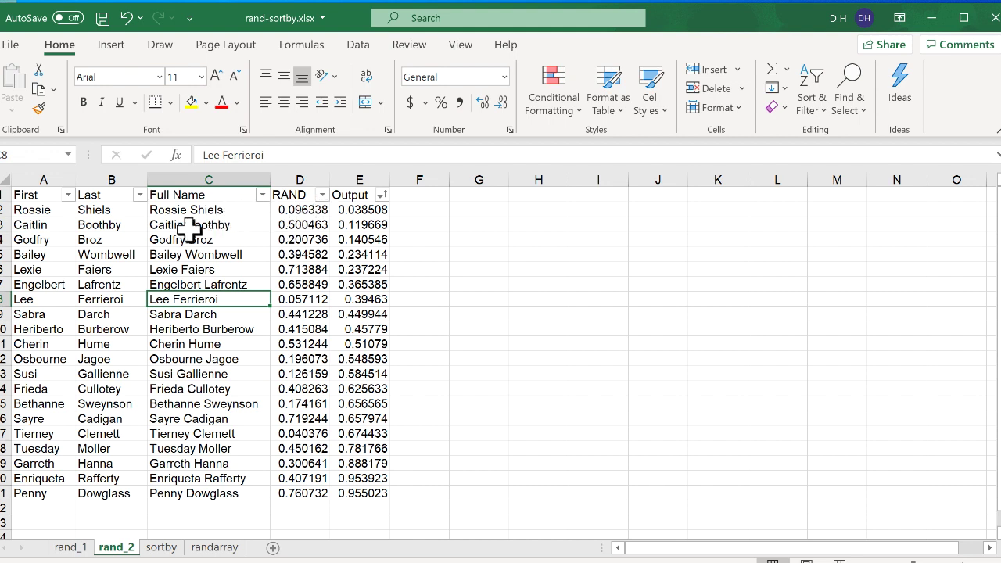
{"action": "left_click_drag", "start_coordinate": [302, 210], "coordinate": [307, 330]}
- Recalculate twice with F9 and paste the D2:D21 RAND formulas over the Output column
{"action": "left_click", "coordinate": [462, 255]}
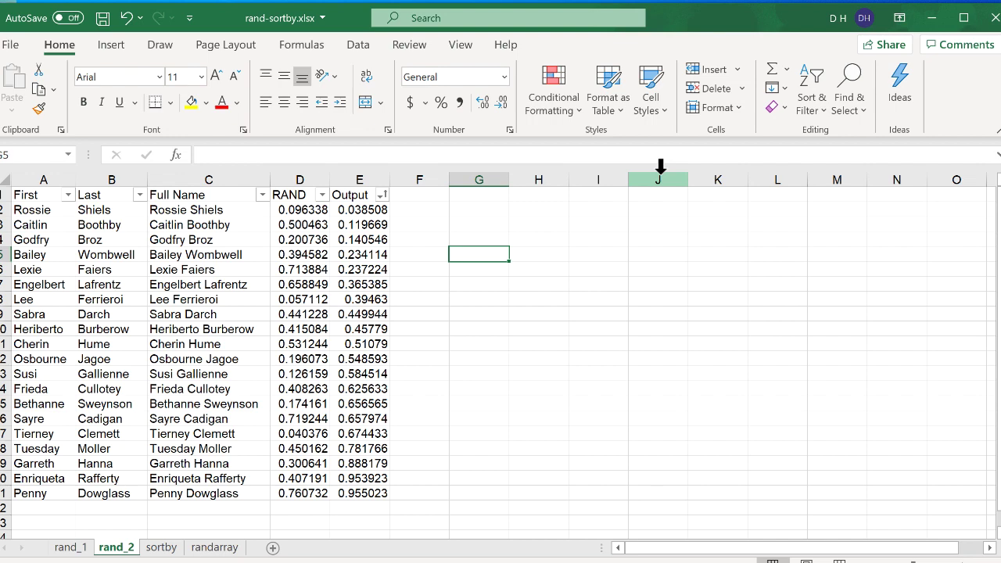
{"action": "key", "text": "F9"}
{"action": "key", "text": "F9"}
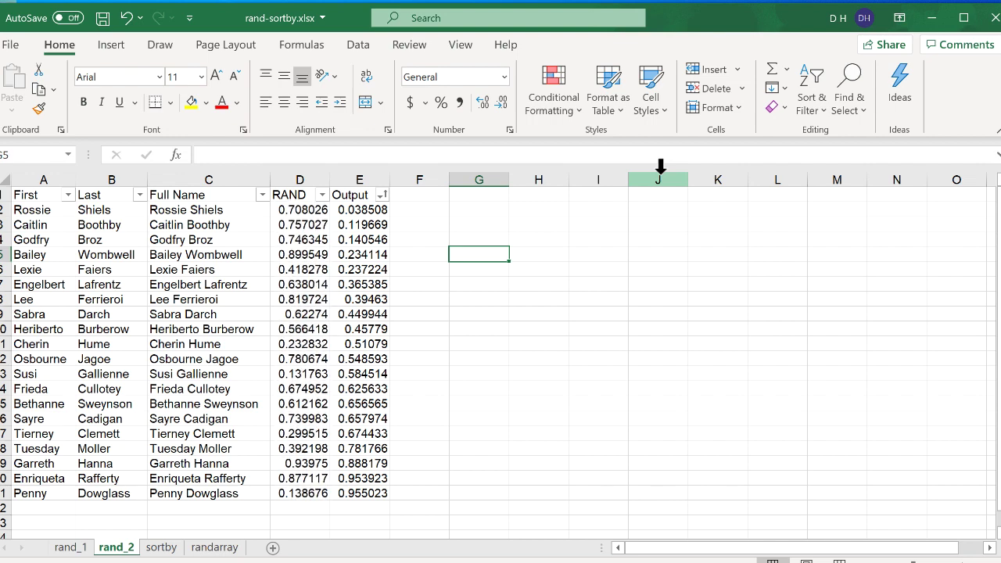
{"action": "key", "text": "F9"}
{"action": "key", "text": "F9"}
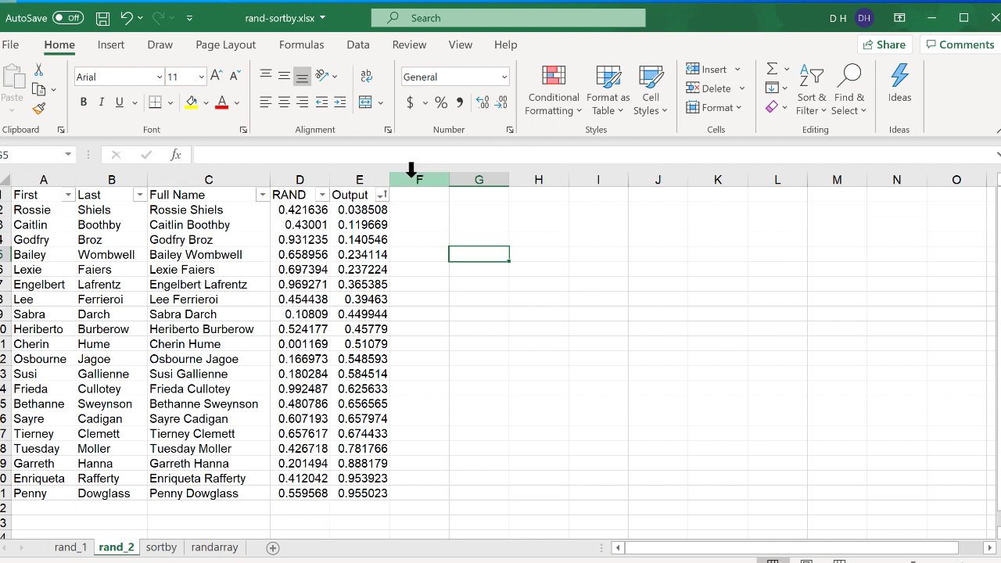
{"action": "left_click_drag", "start_coordinate": [293, 211], "coordinate": [293, 492]}
{"action": "key", "text": "ctrl+c"}
{"action": "left_click", "coordinate": [373, 210]}
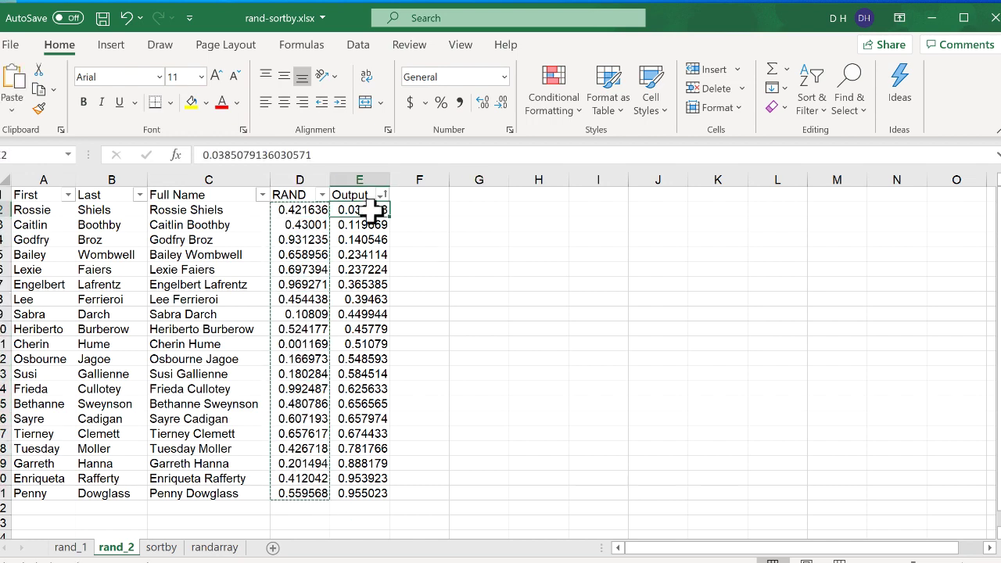
{"action": "key", "text": "ctrl+v"}
- Re-sort rows by Output smallest to largest and select the full names in column C
{"action": "left_click", "coordinate": [383, 195]}
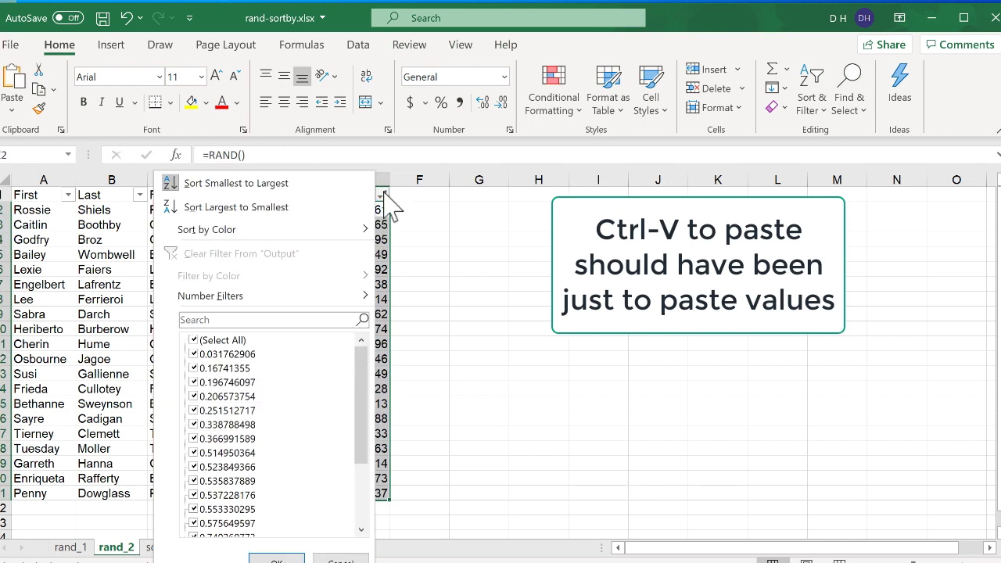
{"action": "left_click", "coordinate": [351, 185]}
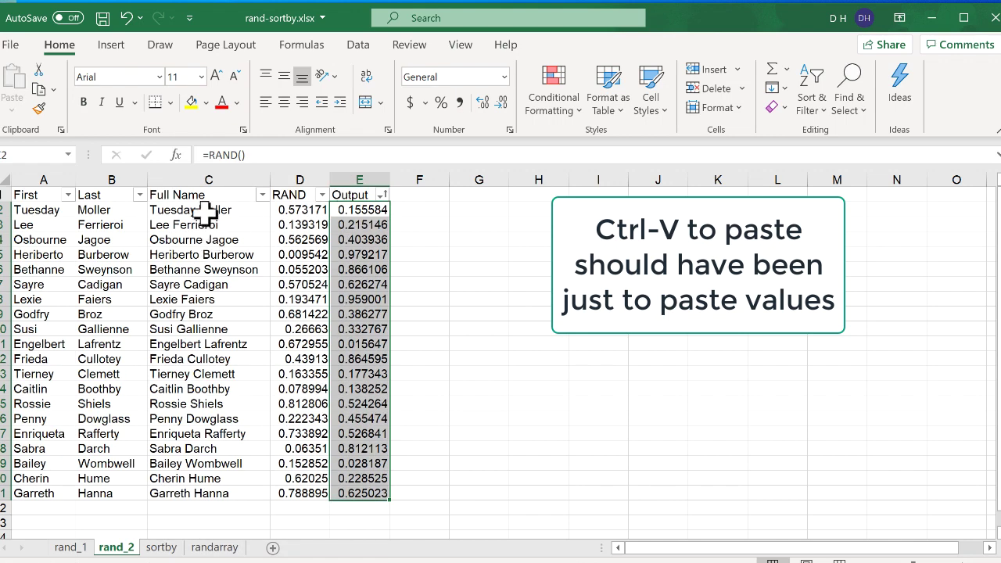
{"action": "left_click_drag", "start_coordinate": [205, 213], "coordinate": [191, 492]}
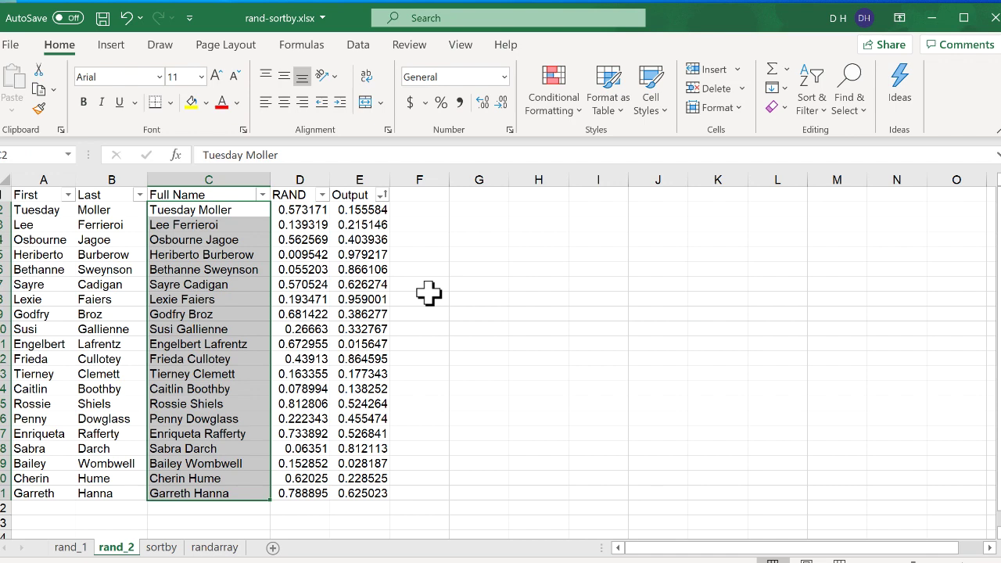
- Reshuffle the rand_1 name list with F9, inspect E2's SORTBY formula, then go to the sortby sheet
{"action": "left_click", "coordinate": [70, 546]}
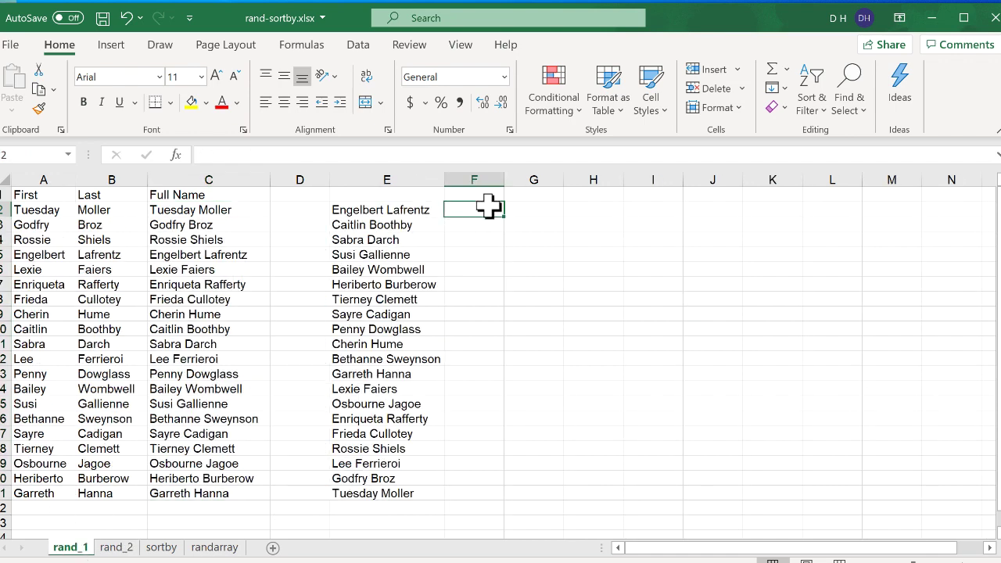
{"action": "left_click", "coordinate": [510, 223]}
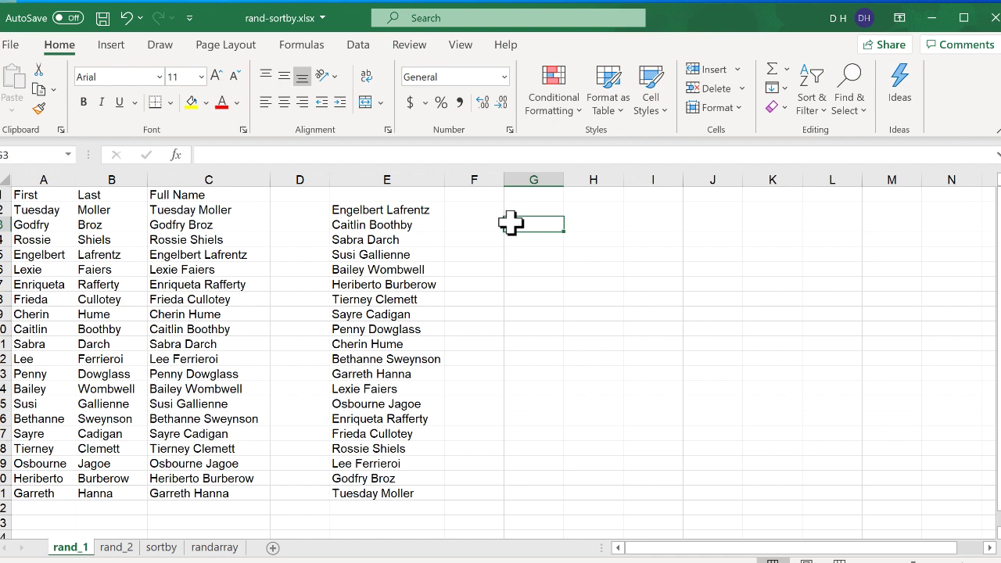
{"action": "key", "text": "F9"}
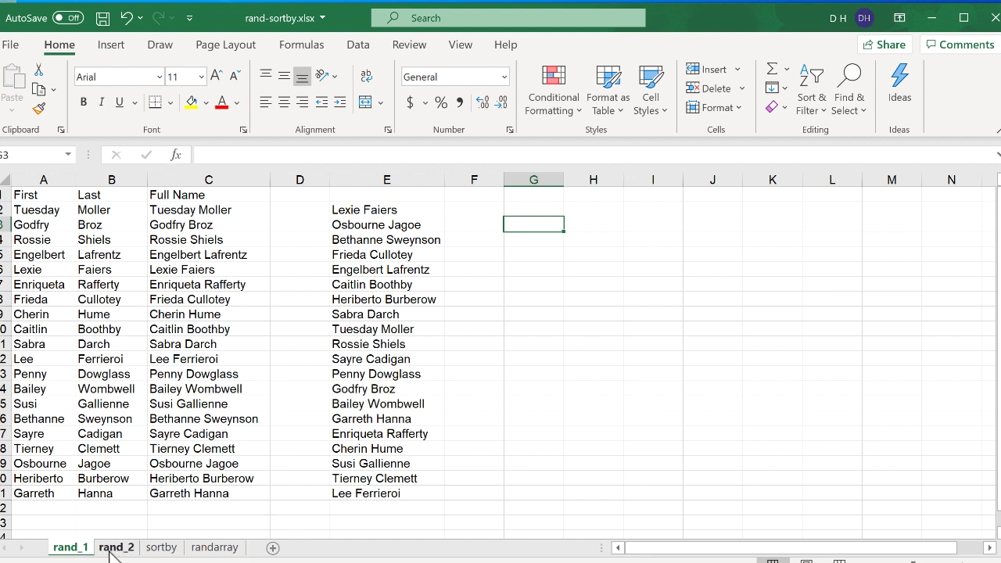
{"action": "left_click", "coordinate": [424, 207]}
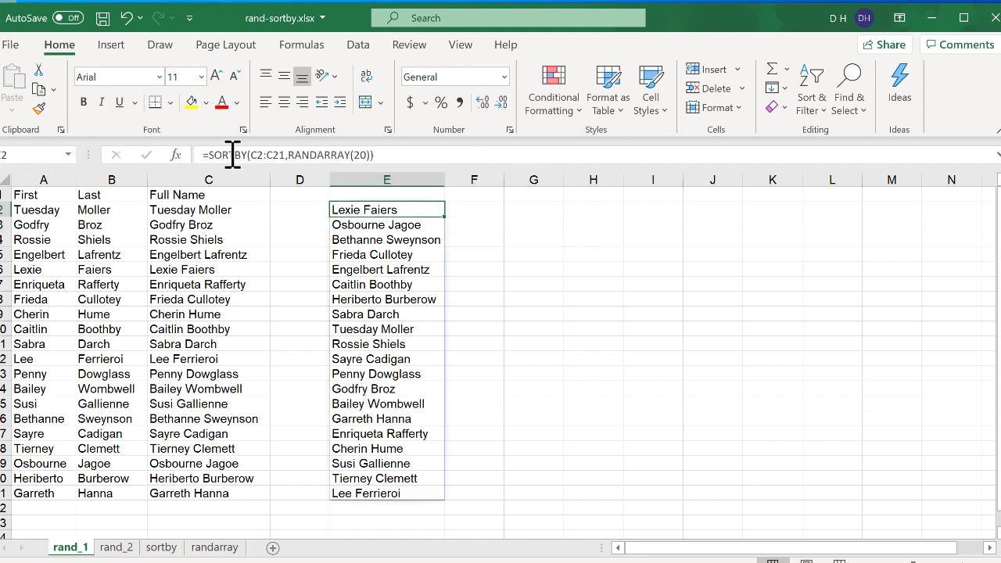
{"action": "left_click", "coordinate": [165, 551]}
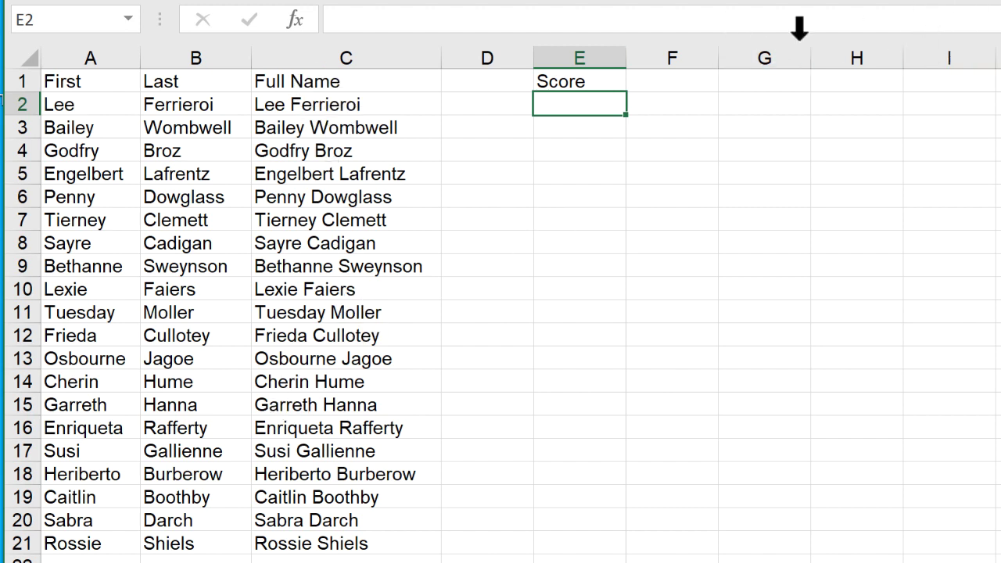
- Enter =RANDBETWEEN(50,100) into all Score cells E2:E21 at once
{"action": "left_click_drag", "start_coordinate": [592, 100], "coordinate": [571, 536]}
{"action": "type", "text": "=randb"}
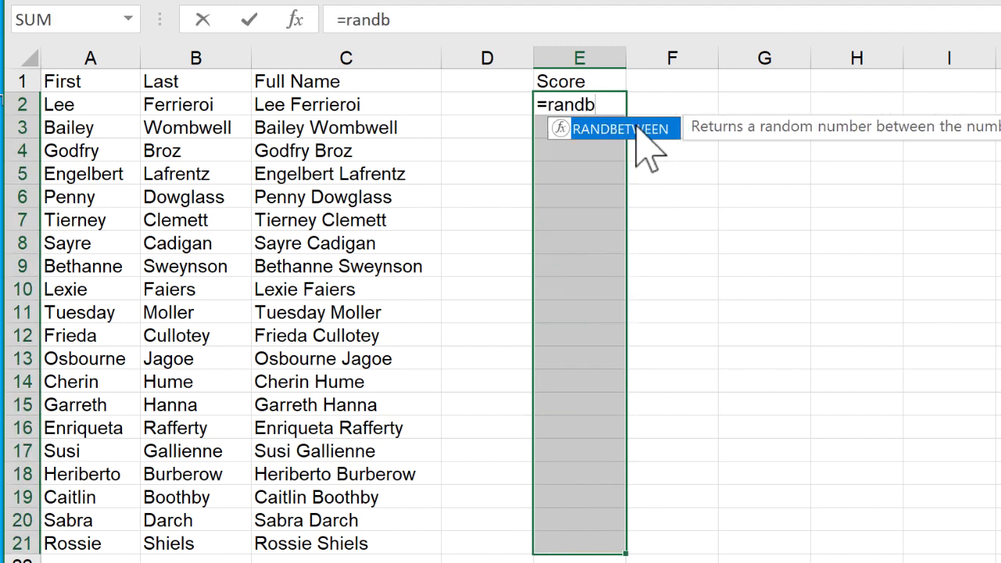
{"action": "double_click", "coordinate": [665, 129]}
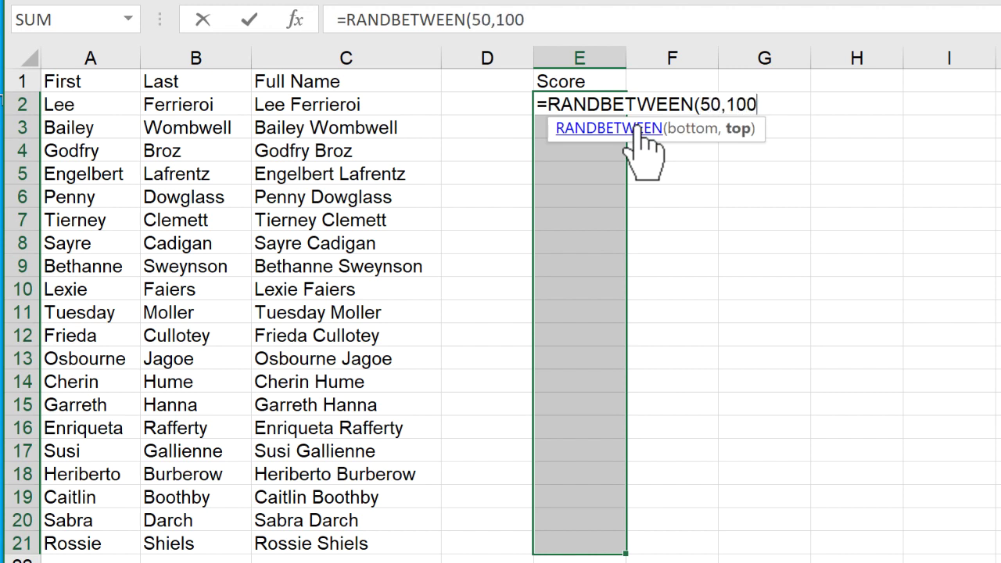
{"action": "type", "text": "50,100)"}
{"action": "key", "text": "ctrl+Return"}
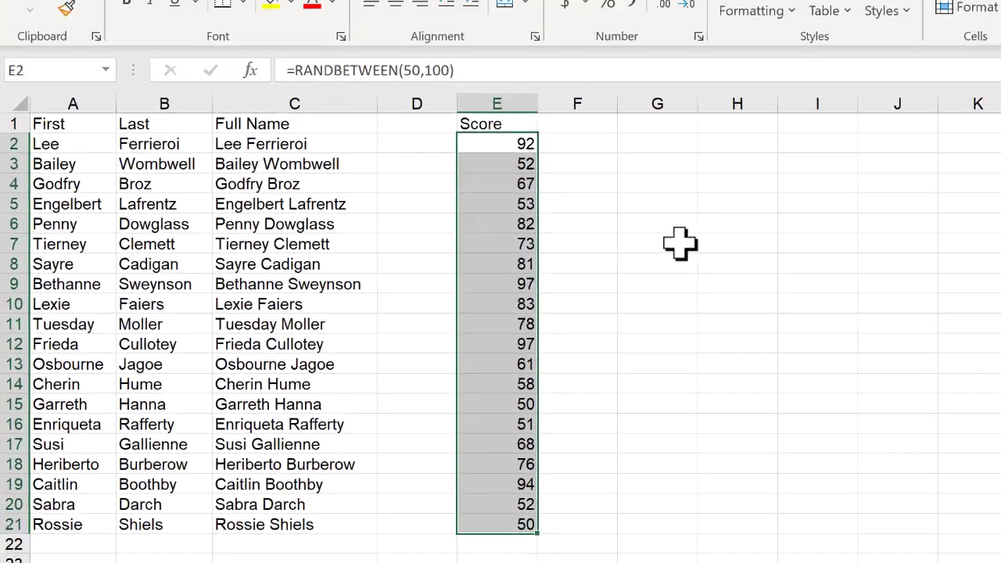
- Recalculate the scores, copy E2:E21 and paste them back as plain values
{"action": "left_click", "coordinate": [777, 197]}
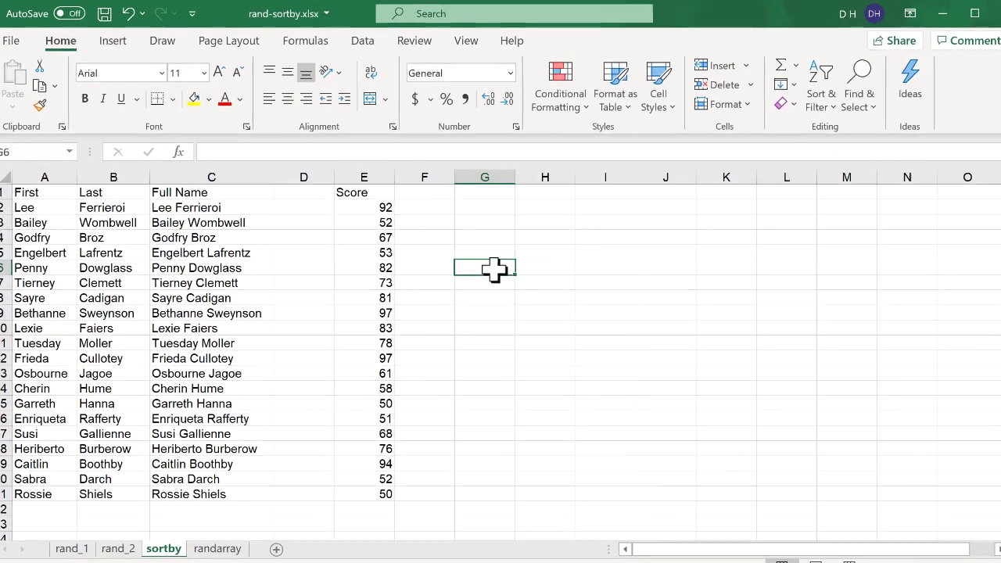
{"action": "key", "text": "F9"}
{"action": "key", "text": "F9"}
{"action": "left_click", "coordinate": [359, 209]}
{"action": "key", "text": "ctrl+shift+Down"}
{"action": "key", "text": "ctrl+c"}
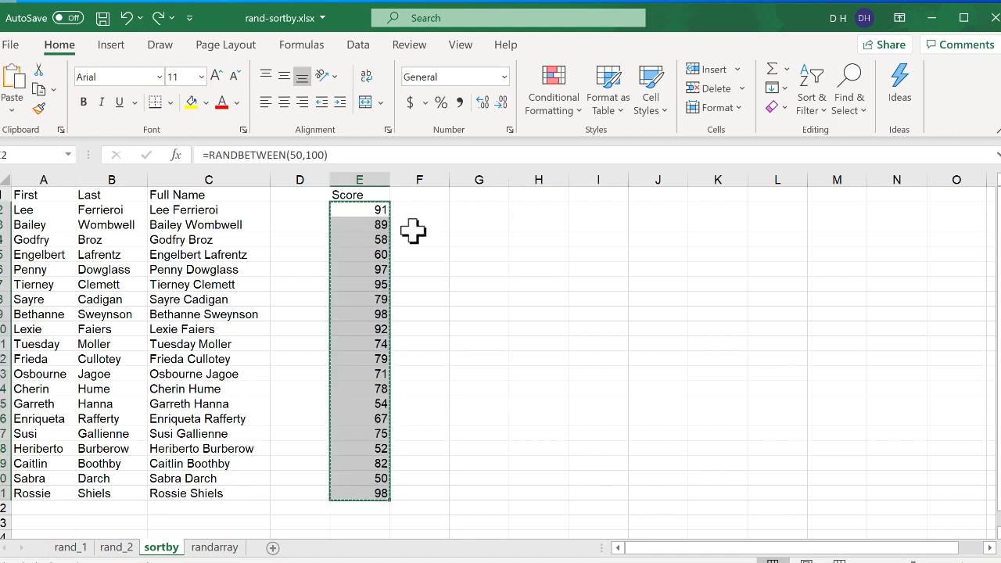
{"action": "left_click", "coordinate": [12, 110]}
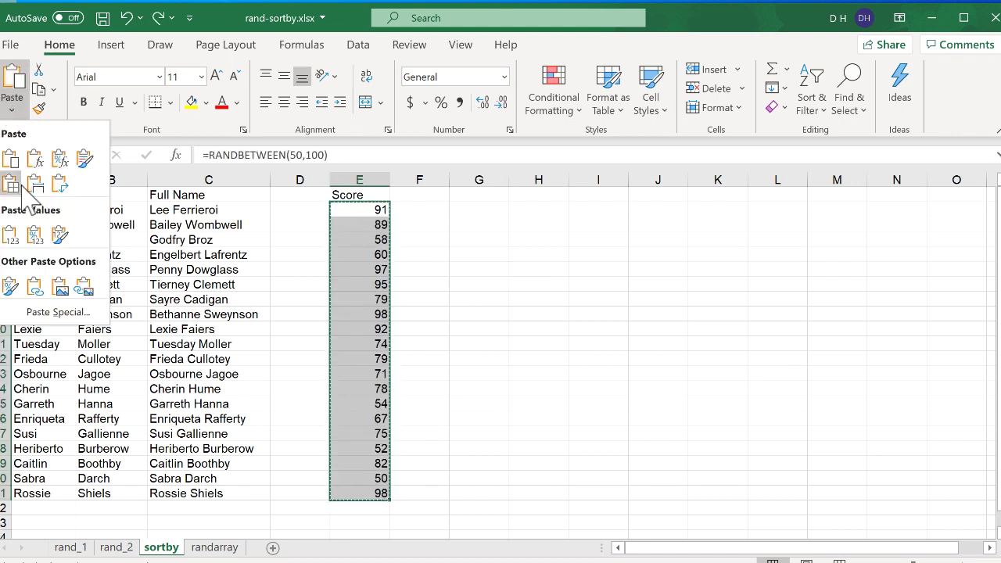
{"action": "left_click", "coordinate": [10, 234]}
- Confirm several scores are now fixed values and begin typing =sor in G2
{"action": "left_click", "coordinate": [375, 209]}
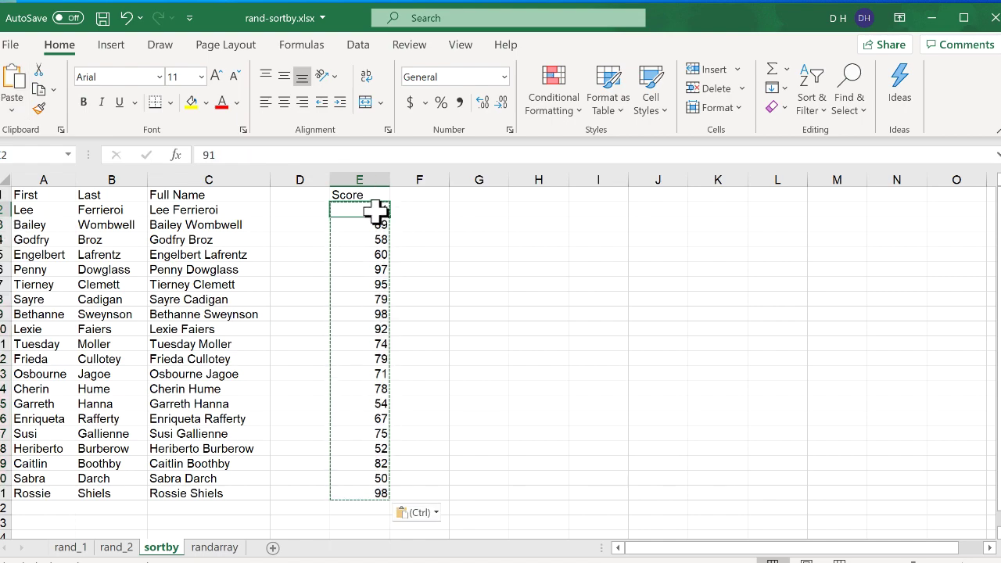
{"action": "left_click", "coordinate": [371, 267]}
{"action": "left_click", "coordinate": [365, 314]}
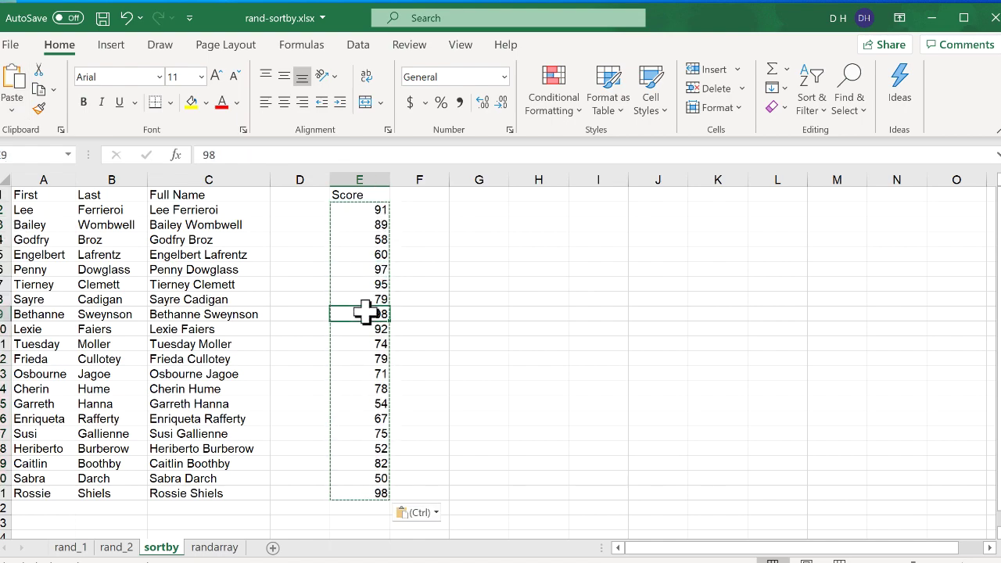
{"action": "left_click", "coordinate": [478, 211]}
{"action": "type", "text": "=so"}
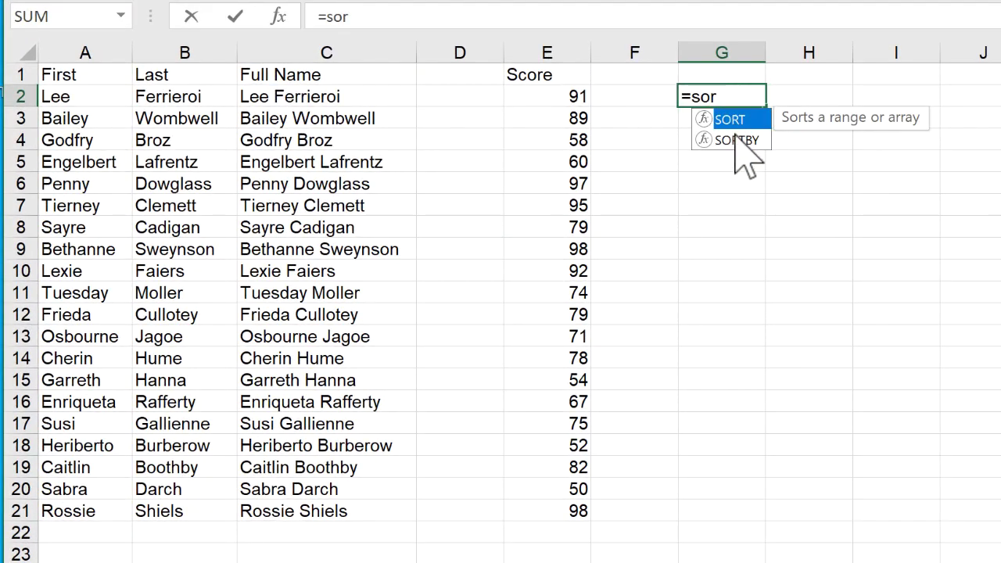
{"action": "type", "text": "r"}
- Enter =SORTBY(C2:C21,E2:E21,1) in G2 to list full names by ascending score
{"action": "double_click", "coordinate": [739, 141]}
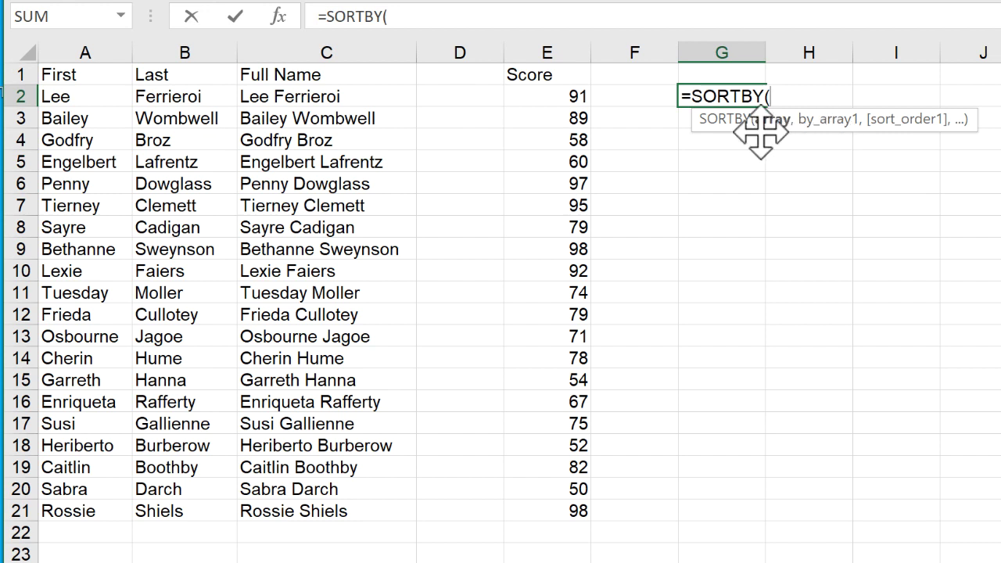
{"action": "left_click_drag", "start_coordinate": [366, 96], "coordinate": [335, 513]}
{"action": "type", "text": ","}
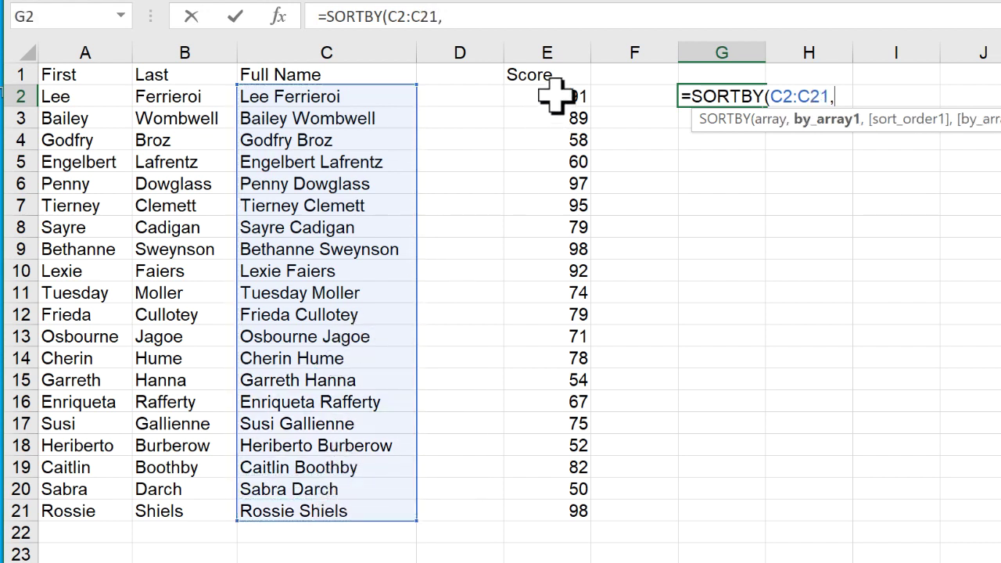
{"action": "left_click_drag", "start_coordinate": [551, 96], "coordinate": [559, 509]}
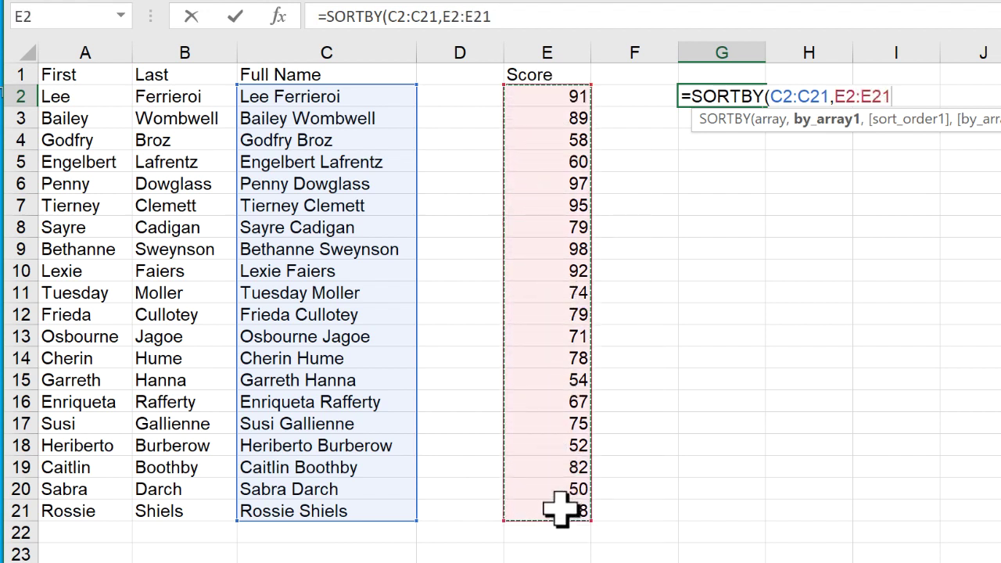
{"action": "type", "text": ","}
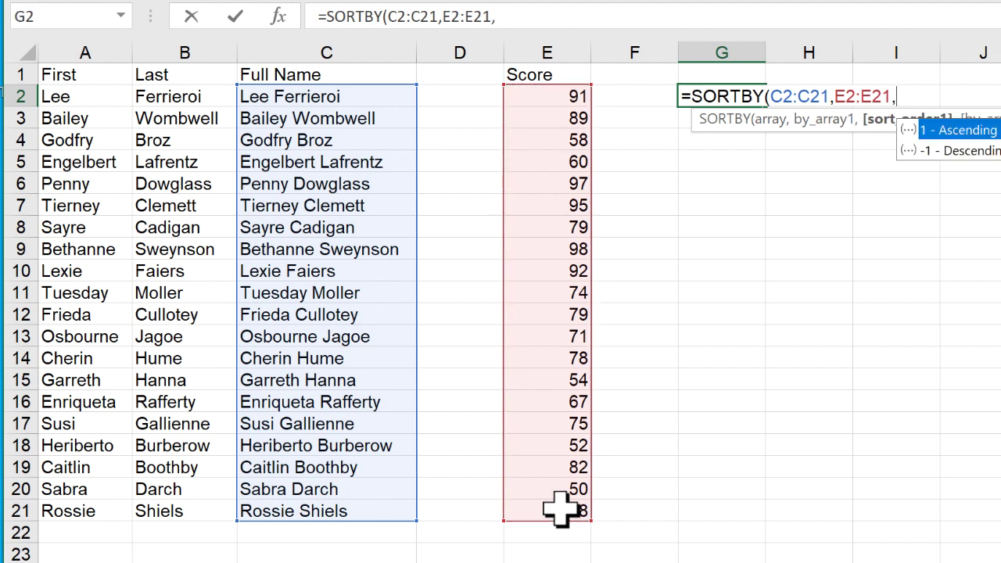
{"action": "double_click", "coordinate": [961, 135]}
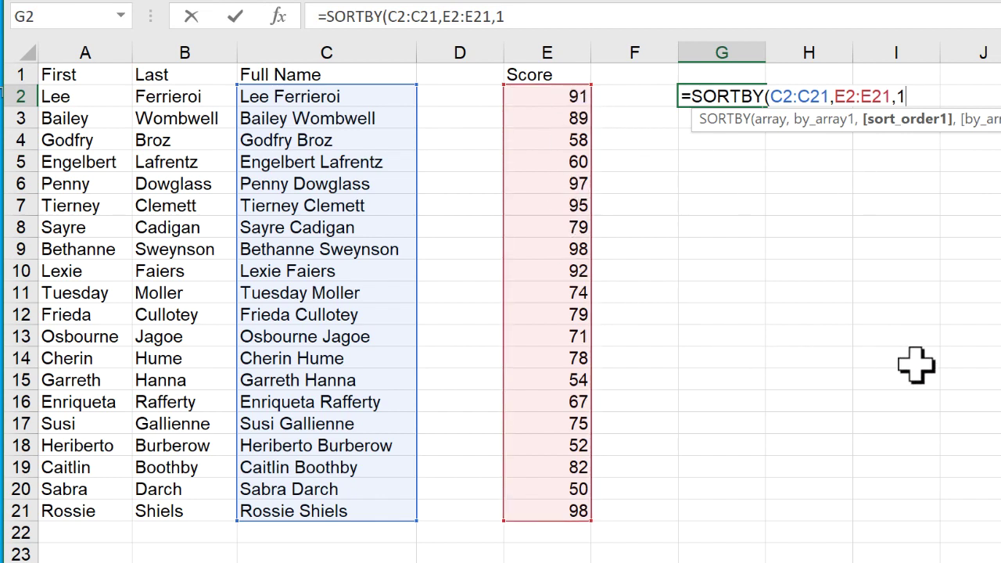
{"action": "key", "text": "Return"}
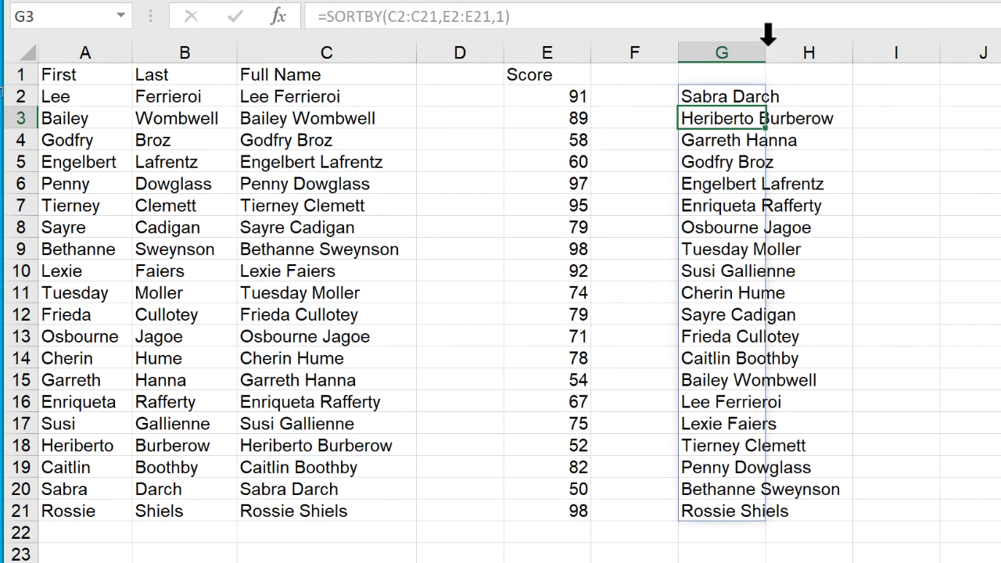
- Autofit column G and change G2's sort order to -1 for highest score first
{"action": "double_click", "coordinate": [766, 47]}
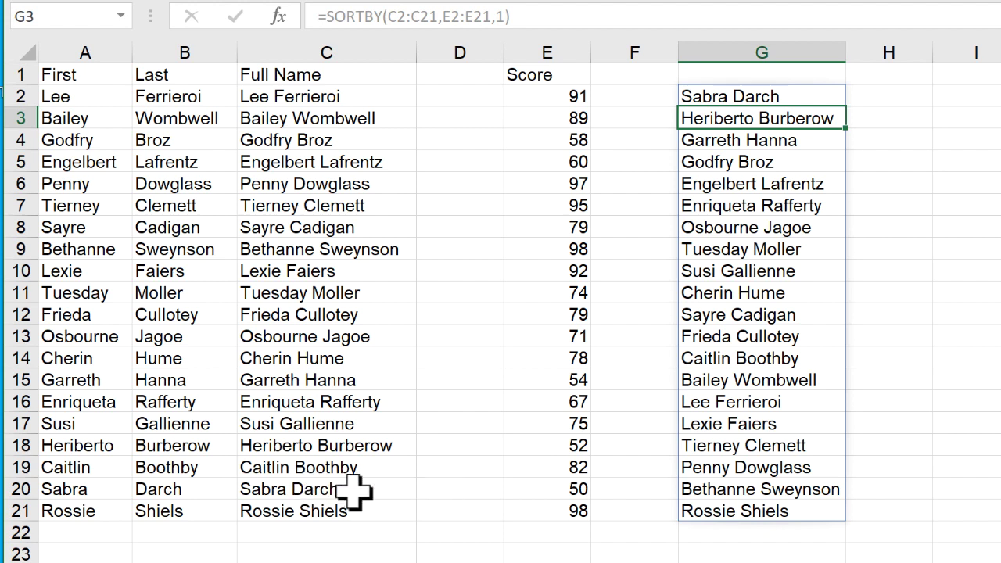
{"action": "left_click", "coordinate": [782, 96]}
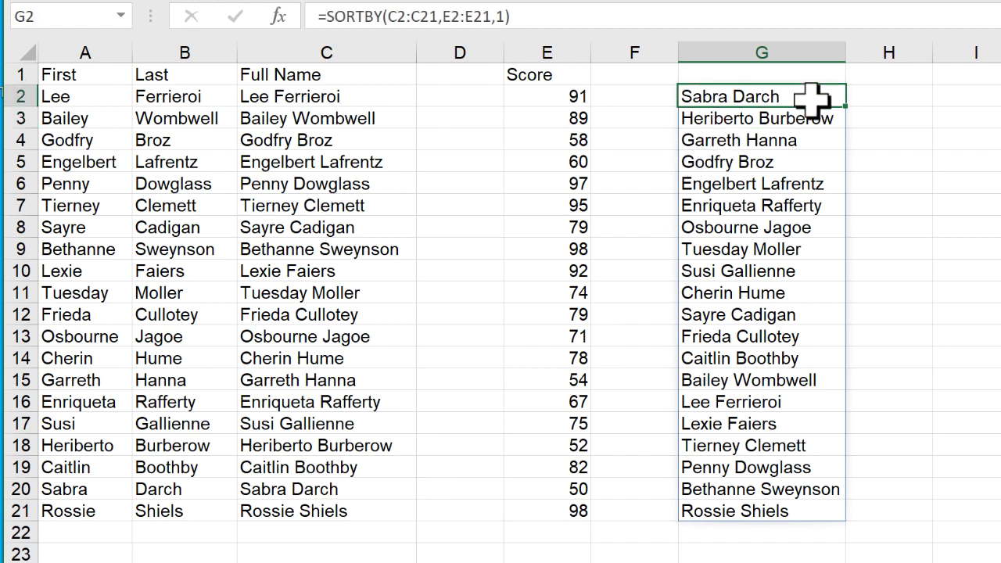
{"action": "left_click", "coordinate": [500, 18]}
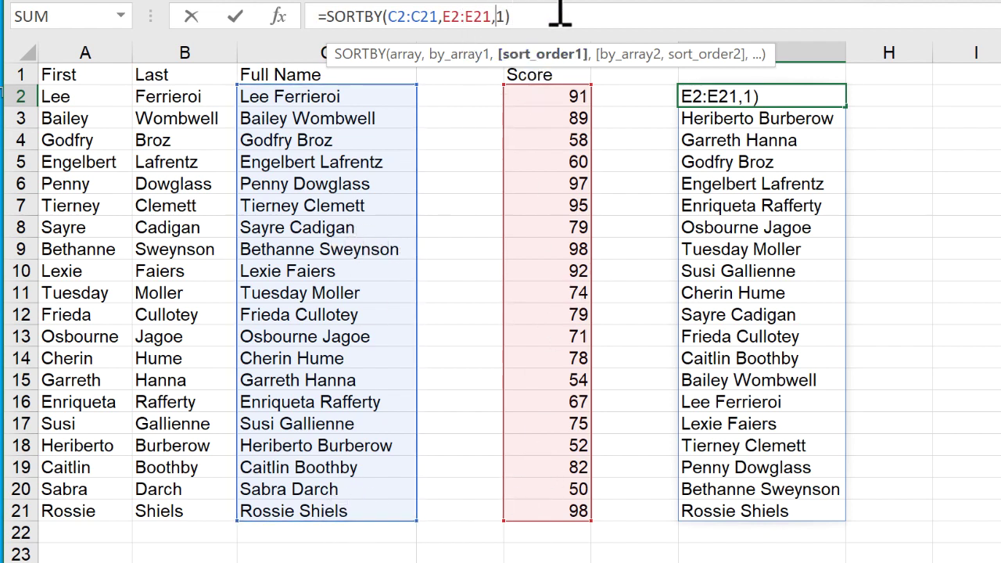
{"action": "type", "text": "-"}
{"action": "key", "text": "Return"}
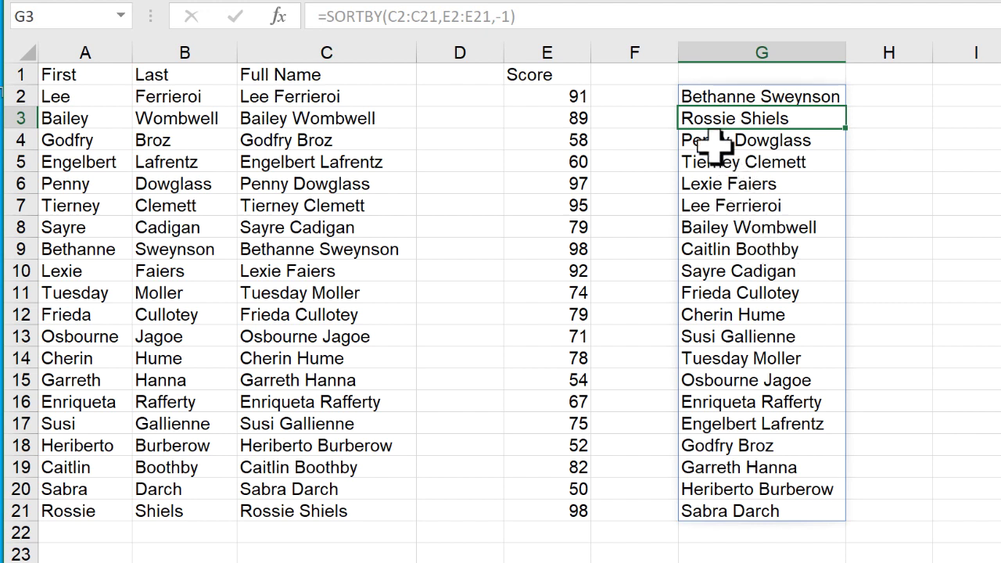
- Edit G2 to =SORTBY(C2:C21,E2:E21,-1,B2:B21,1), then check the tied names
{"action": "left_click", "coordinate": [741, 96]}
{"action": "left_click", "coordinate": [553, 17]}
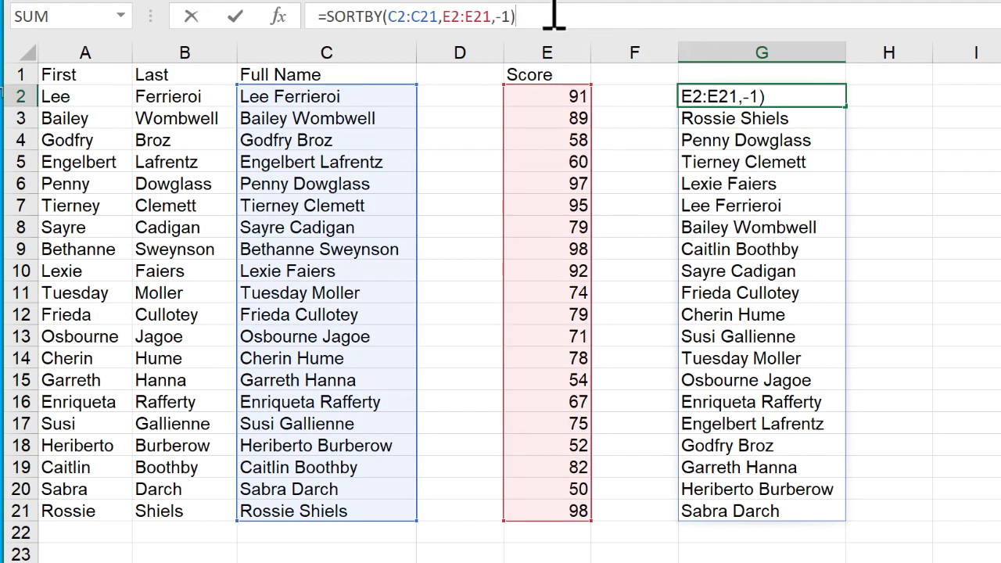
{"action": "key", "text": "BackSpace"}
{"action": "type", "text": "-1,"}
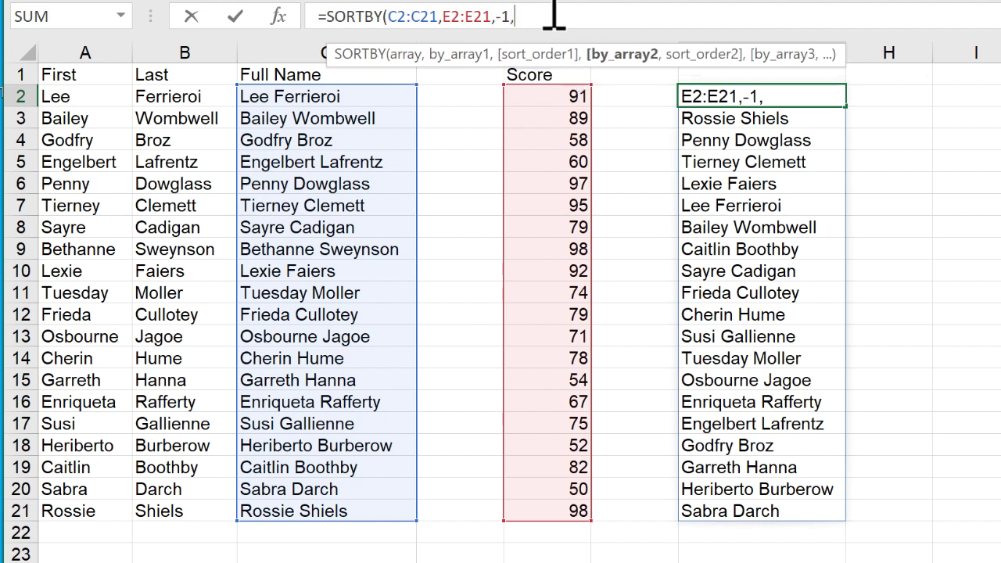
{"action": "left_click_drag", "start_coordinate": [144, 96], "coordinate": [182, 507]}
{"action": "type", "text": ",1"}
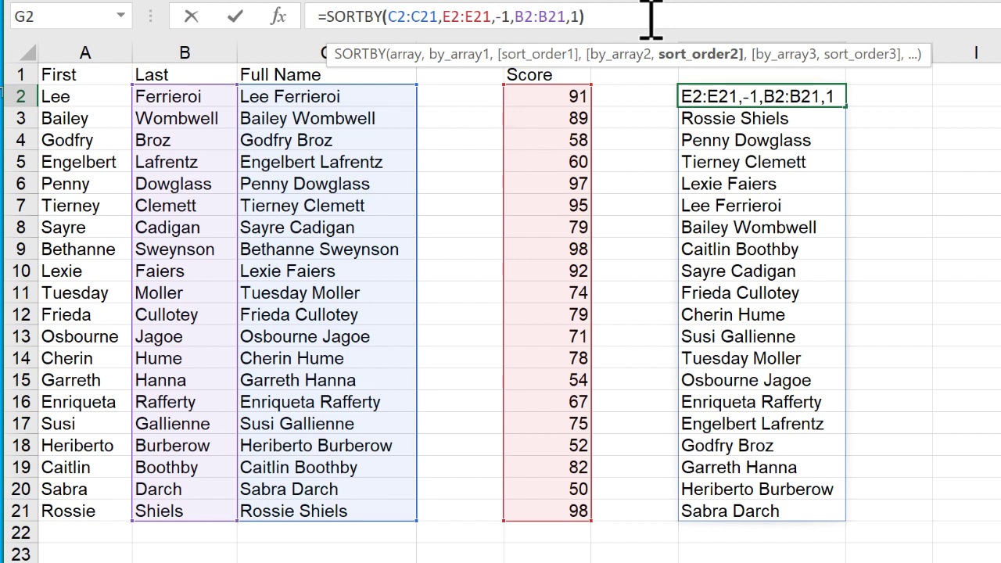
{"action": "type", "text": ")"}
{"action": "key", "text": "Return"}
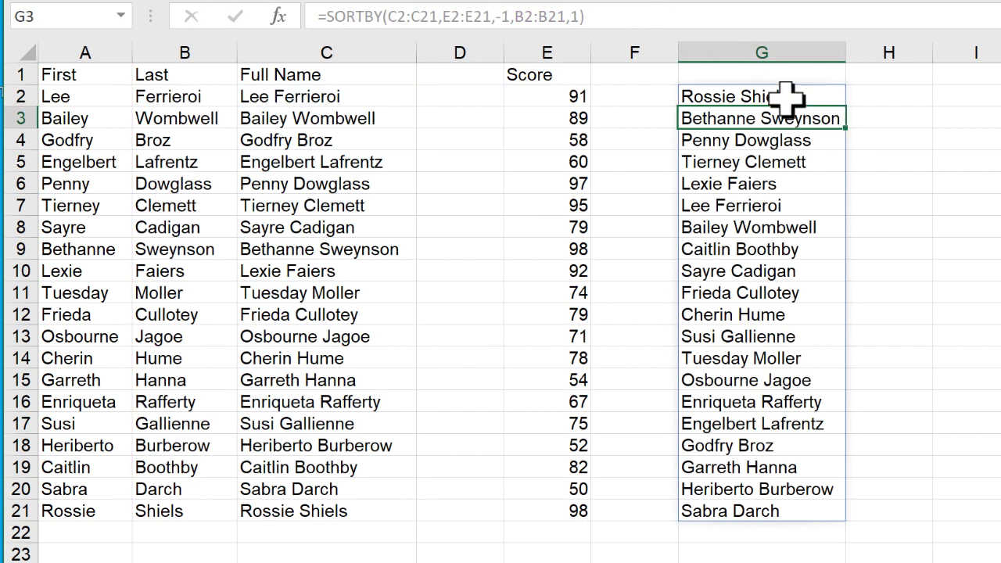
{"action": "left_click", "coordinate": [784, 96]}
{"action": "left_click", "coordinate": [796, 118]}
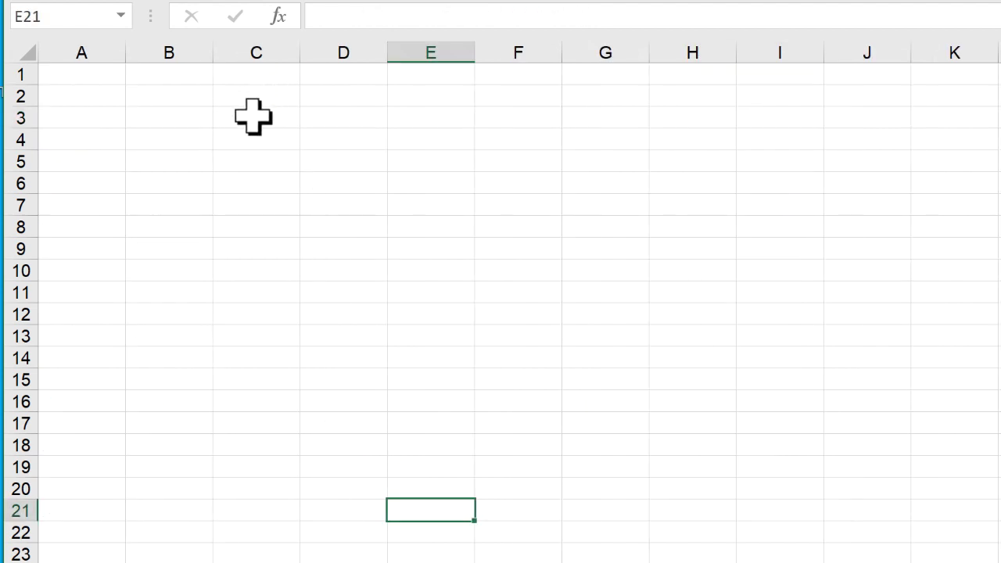
- Enter =RANDARRAY() in C3 of the blank sheet, returning one random decimal
{"action": "left_click", "coordinate": [254, 118]}
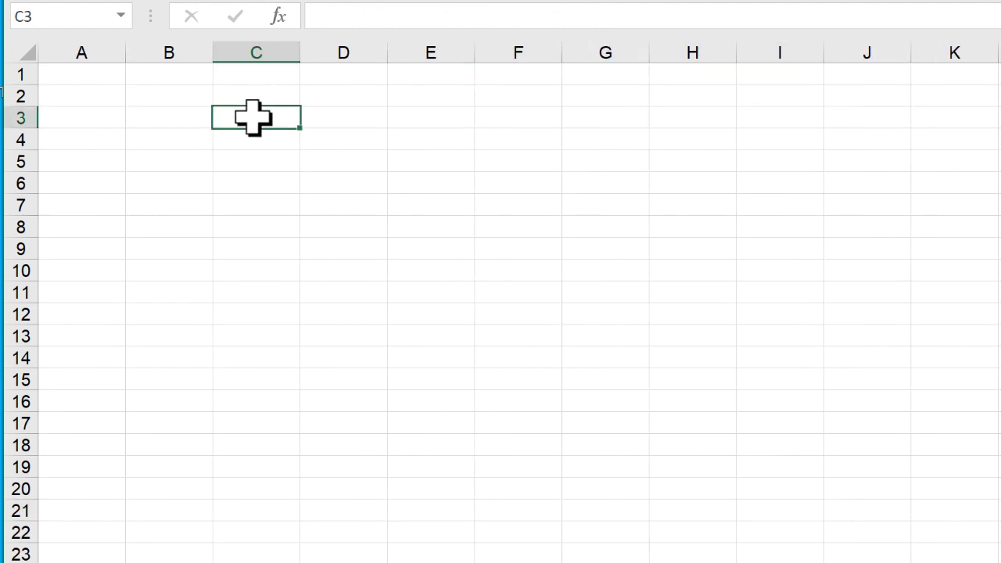
{"action": "type", "text": "="}
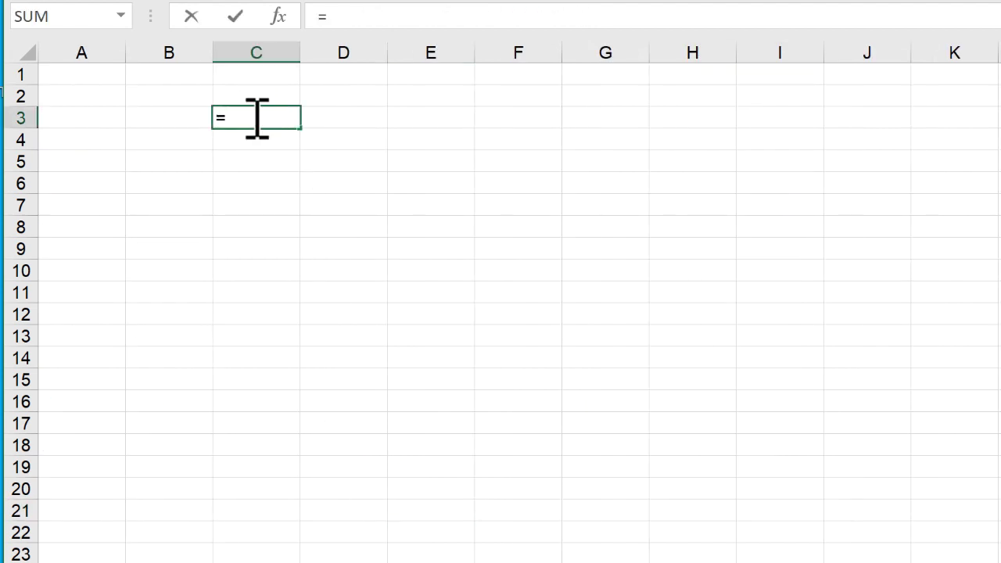
{"action": "type", "text": "rand"}
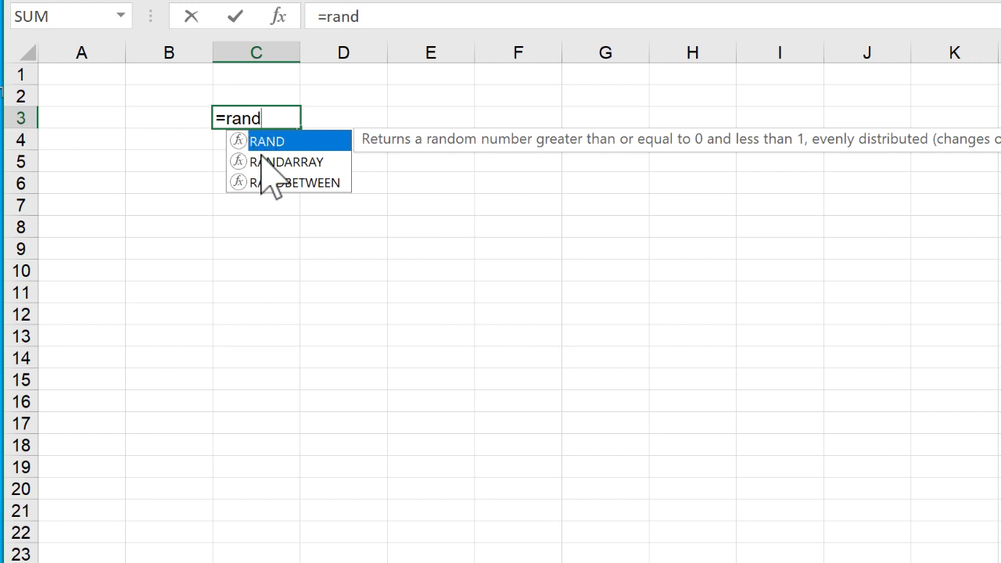
{"action": "double_click", "coordinate": [262, 160]}
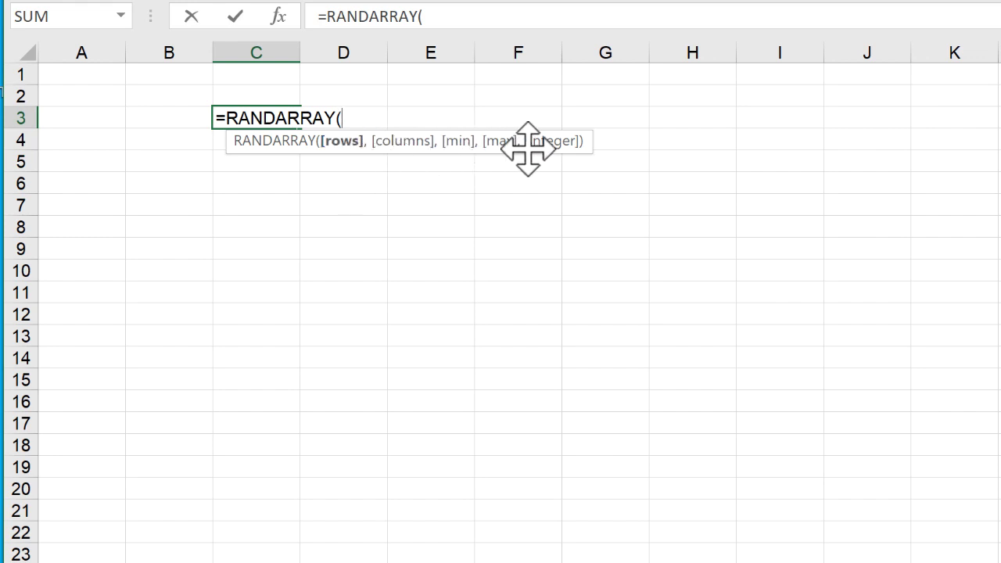
{"action": "type", "text": ")"}
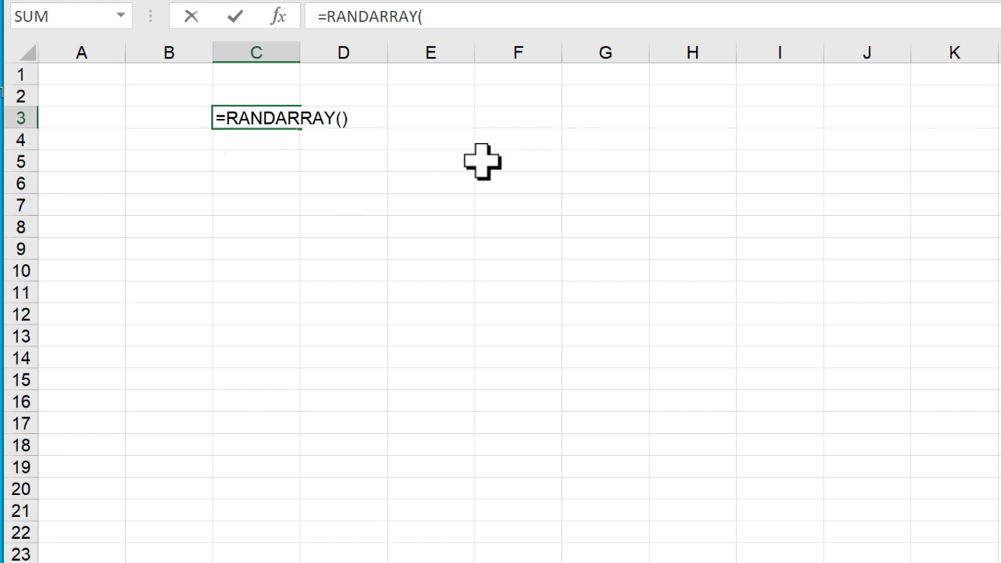
{"action": "key", "text": "Return"}
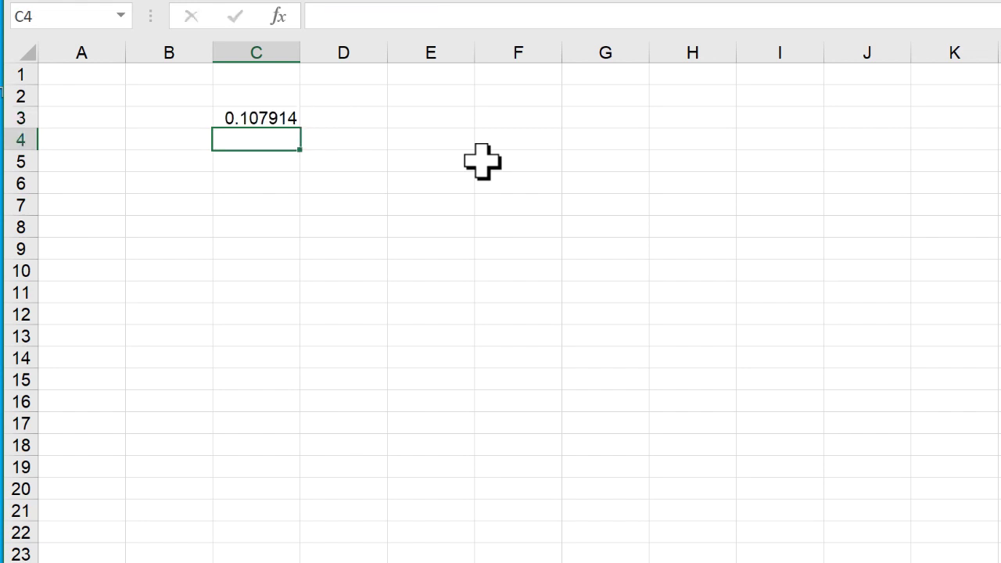
{"action": "left_click", "coordinate": [259, 118]}
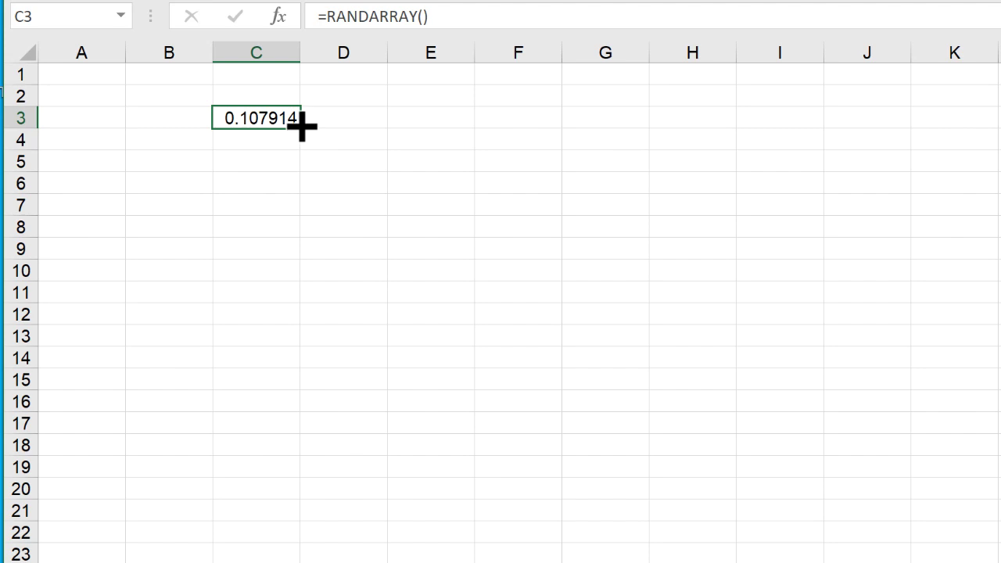
- Change C3 to =RANDARRAY(5) so five random values spill down column C
{"action": "left_click", "coordinate": [444, 17]}
{"action": "key", "text": "BackSpace"}
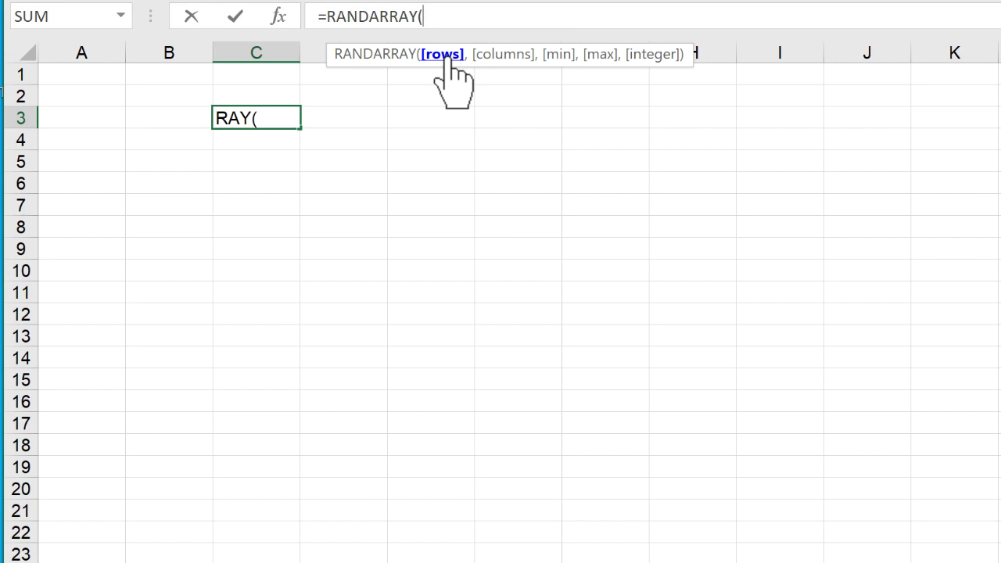
{"action": "type", "text": "5)"}
{"action": "key", "text": "Return"}
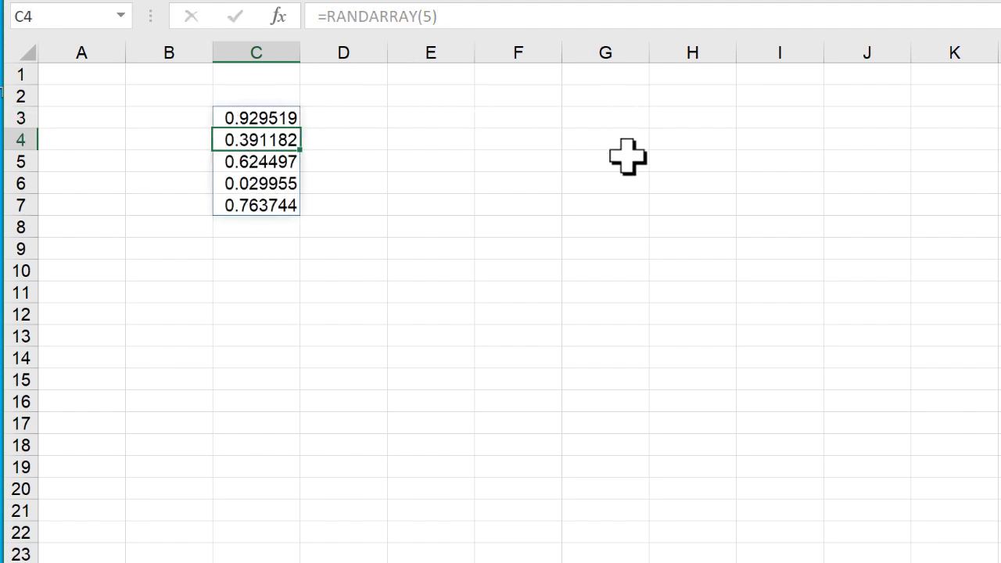
{"action": "left_click", "coordinate": [454, 16]}
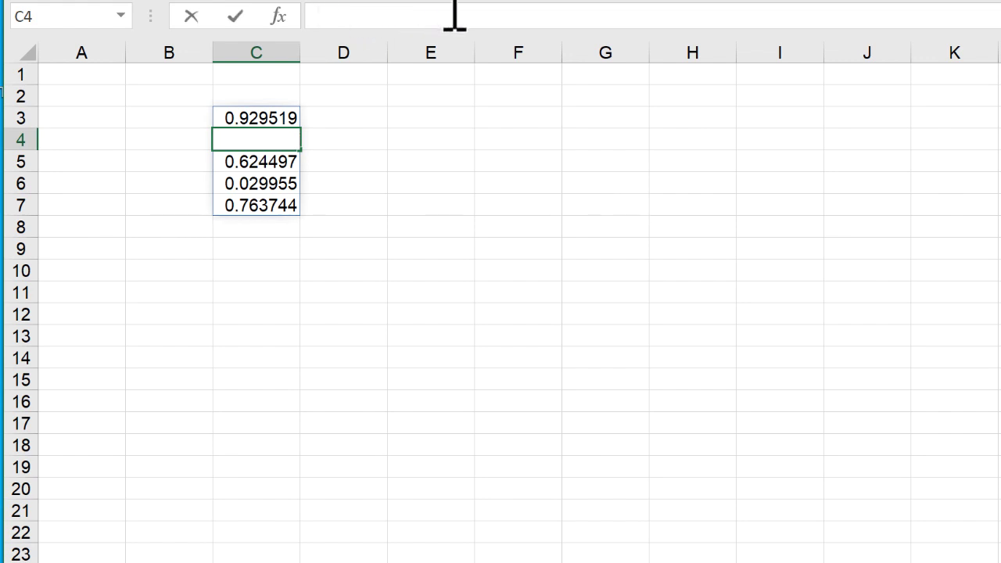
- Extend C3 to =RANDARRAY(5,5) to spill a 5-by-5 grid across C3:G7
{"action": "left_click", "coordinate": [266, 120]}
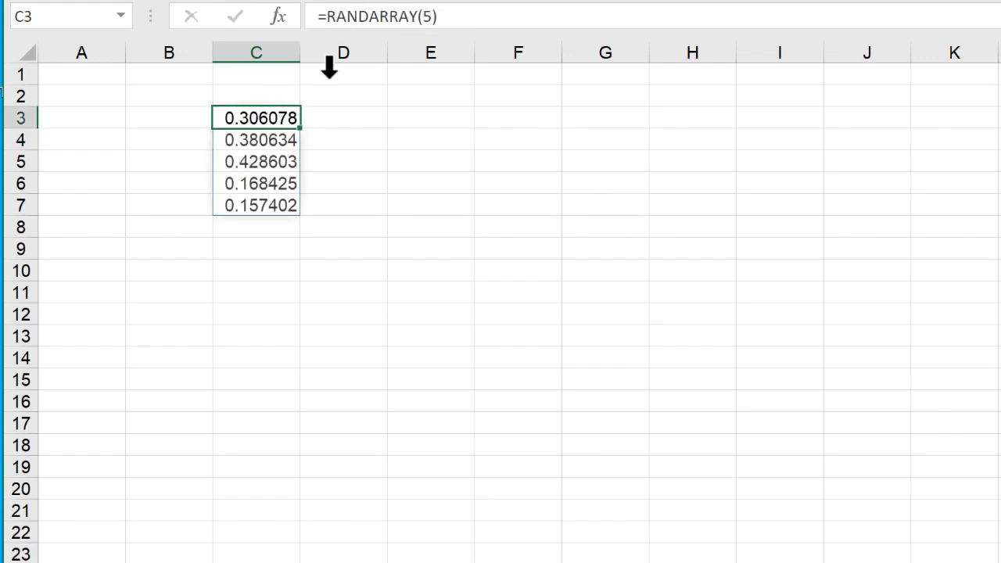
{"action": "left_click", "coordinate": [452, 17]}
{"action": "key", "text": "BackSpace"}
{"action": "type", "text": ","}
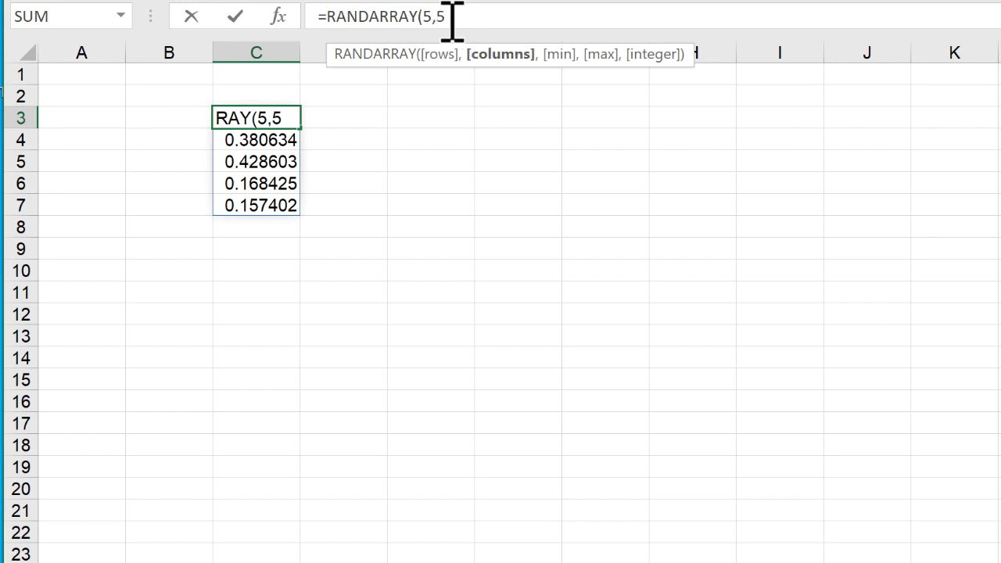
{"action": "type", "text": "5"}
{"action": "key", "text": "Return"}
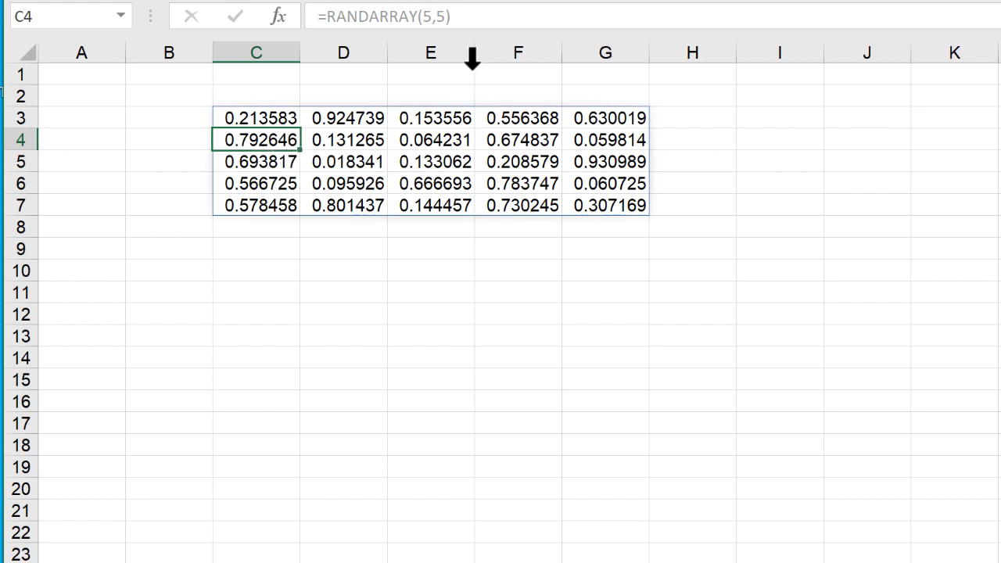
{"action": "left_click", "coordinate": [478, 23]}
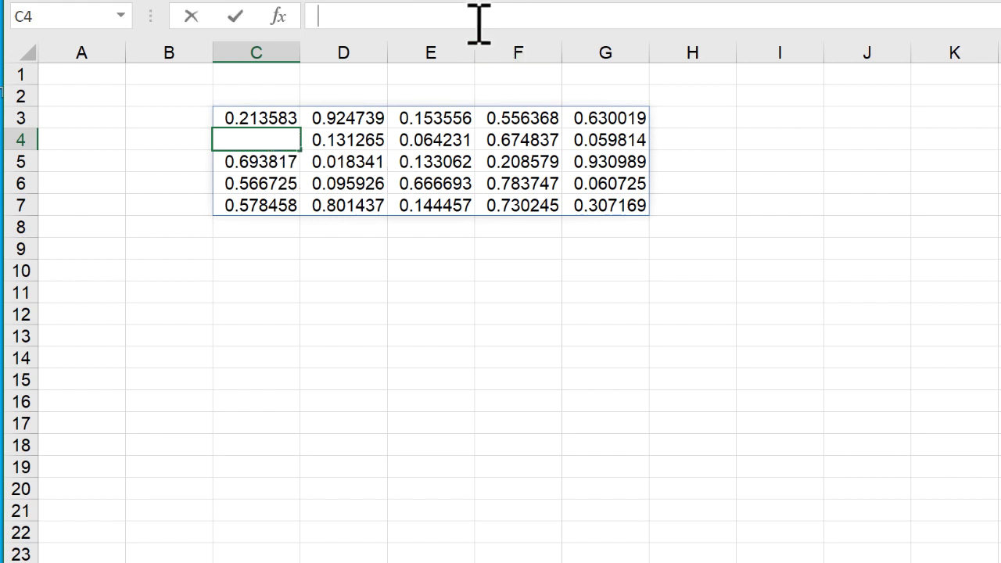
{"action": "left_click", "coordinate": [263, 117]}
{"action": "left_click", "coordinate": [461, 20]}
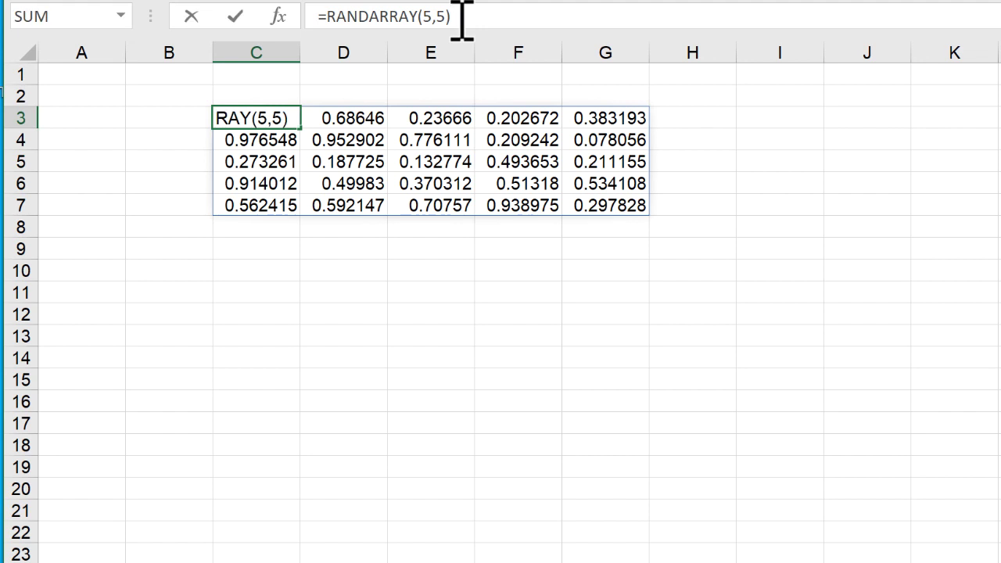
{"action": "key", "text": "BackSpace"}
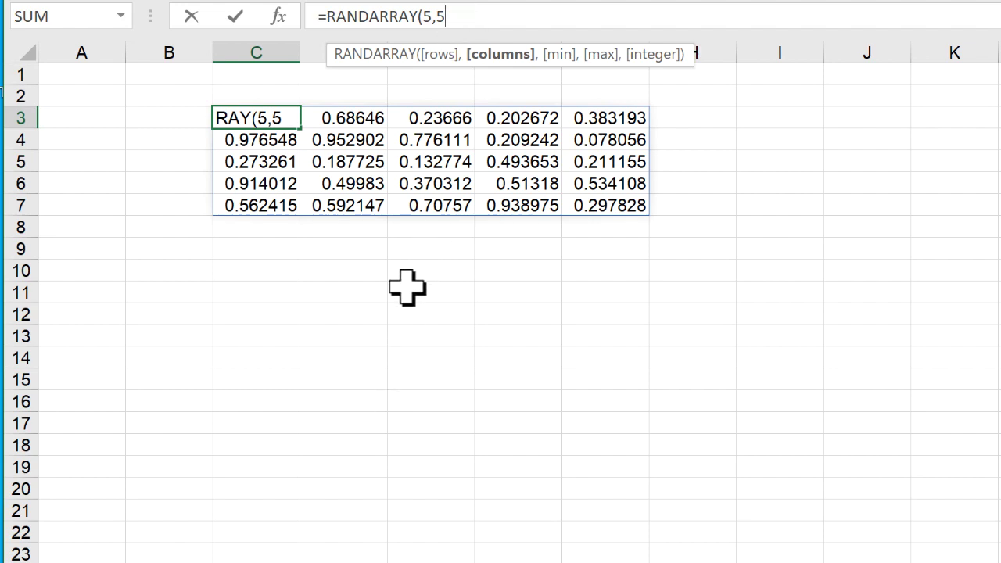
{"action": "type", "text": ")"}
{"action": "key", "text": "ctrl+Return"}
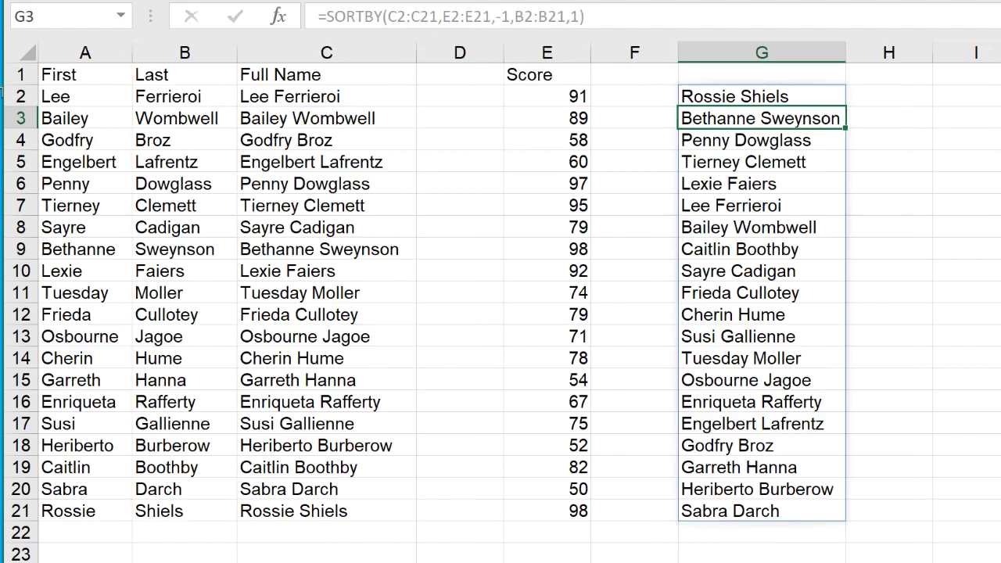
- Set C3 to =RANDARRAY(5,5,50,100) so the grid values fall between 50 and 100
{"action": "left_click", "coordinate": [557, 100]}
{"action": "left_click_drag", "start_coordinate": [551, 104], "coordinate": [556, 491]}
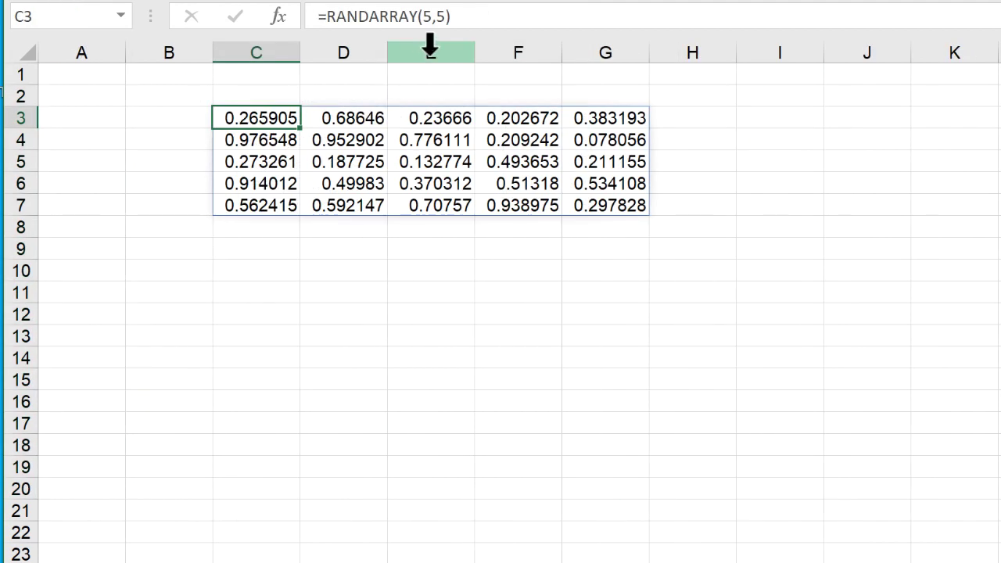
{"action": "left_click", "coordinate": [467, 19]}
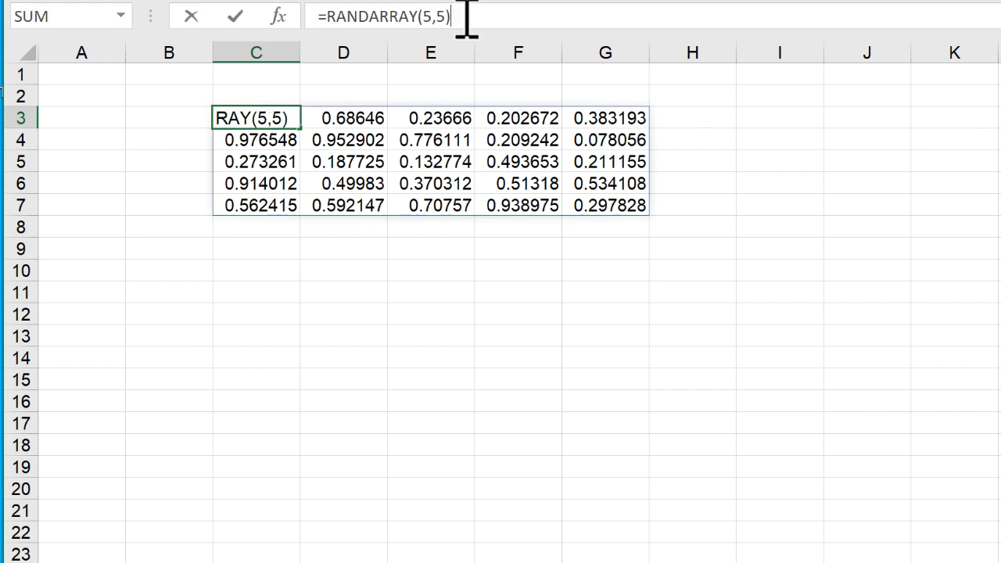
{"action": "key", "text": "BackSpace"}
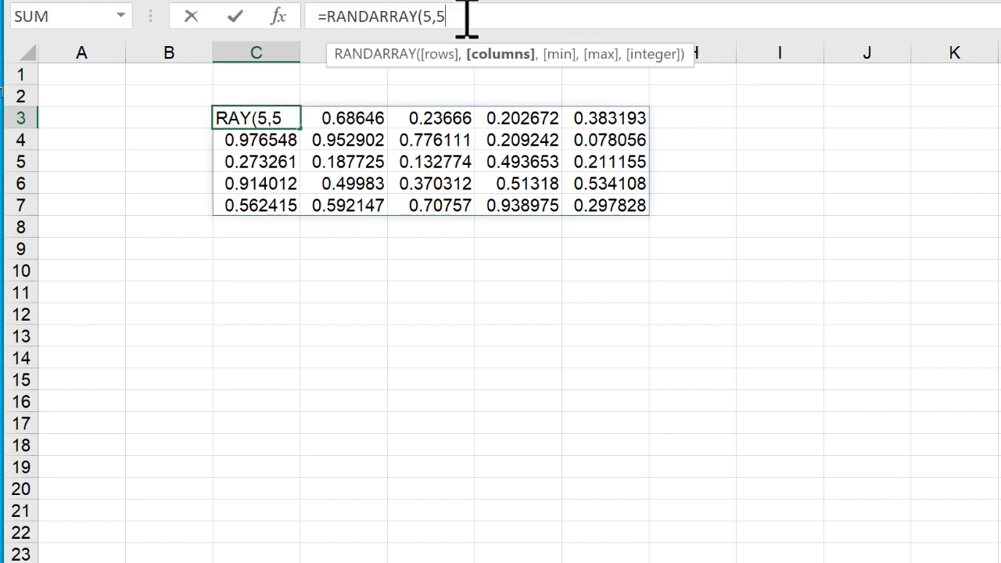
{"action": "type", "text": ",50"}
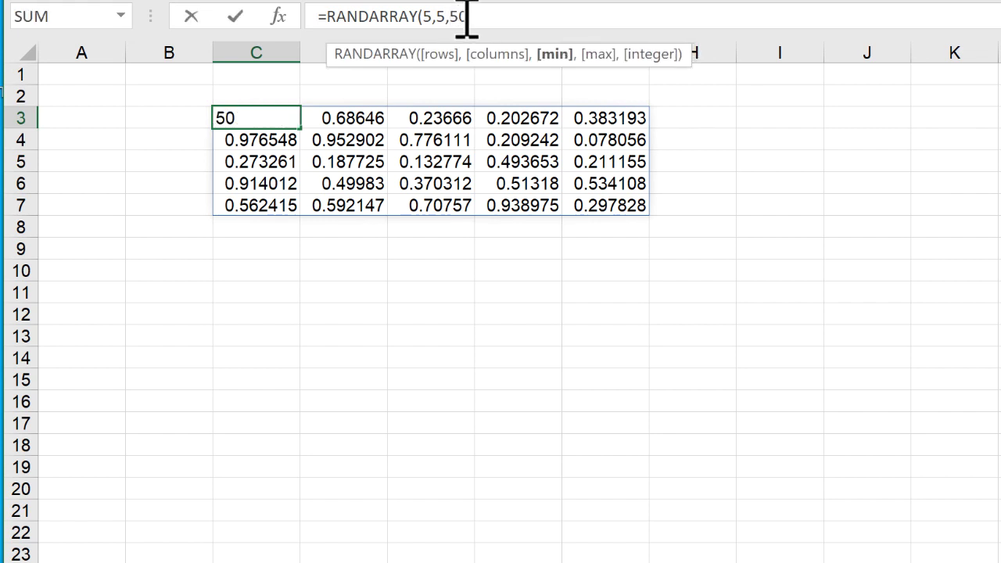
{"action": "type", "text": ","}
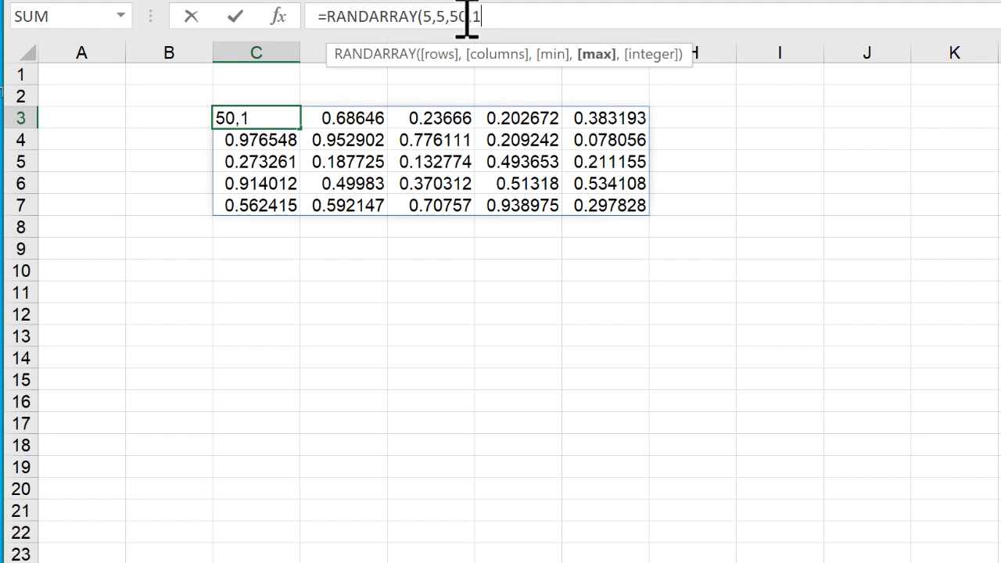
{"action": "type", "text": "100,"}
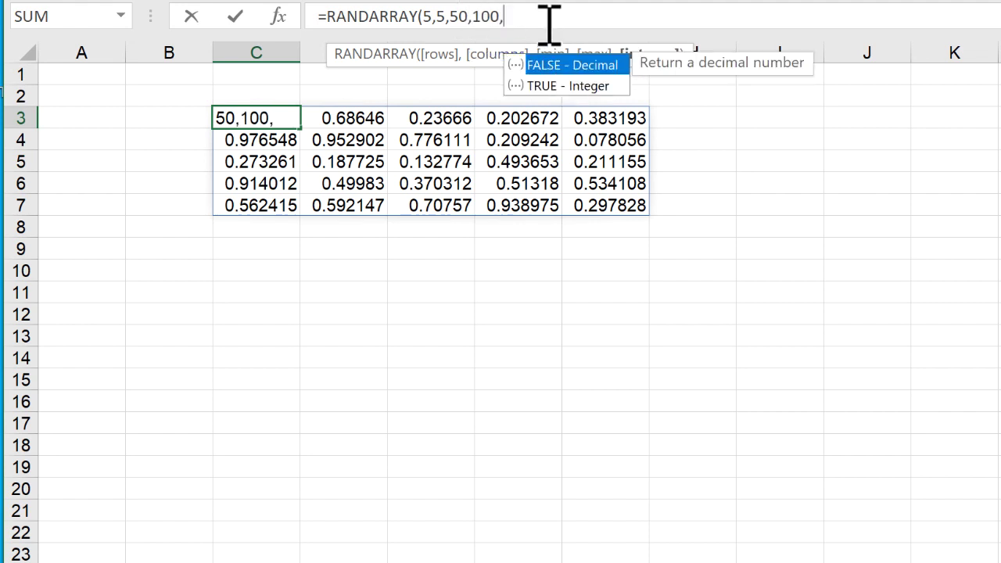
{"action": "key", "text": "BackSpace"}
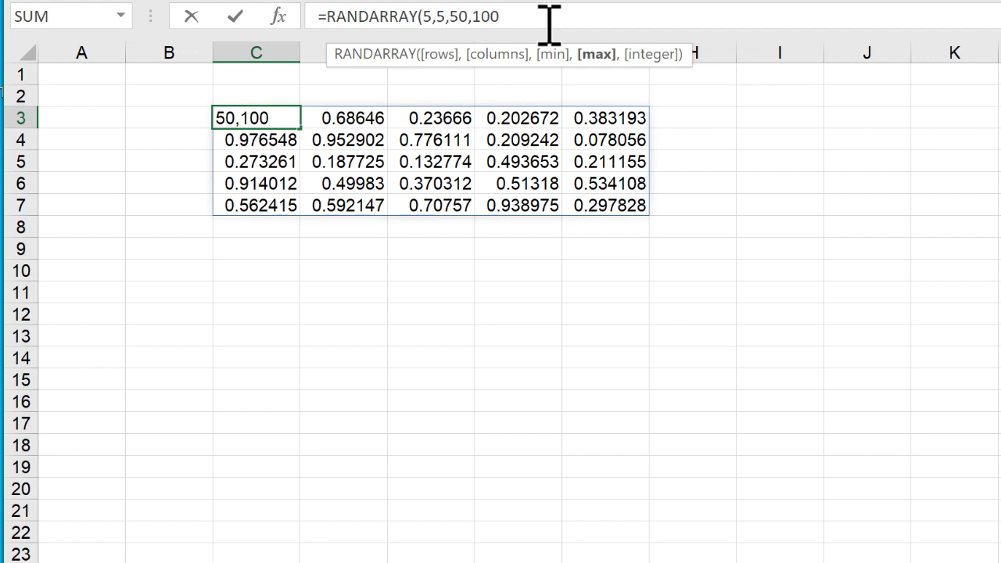
{"action": "type", "text": ")"}
{"action": "key", "text": "Return"}
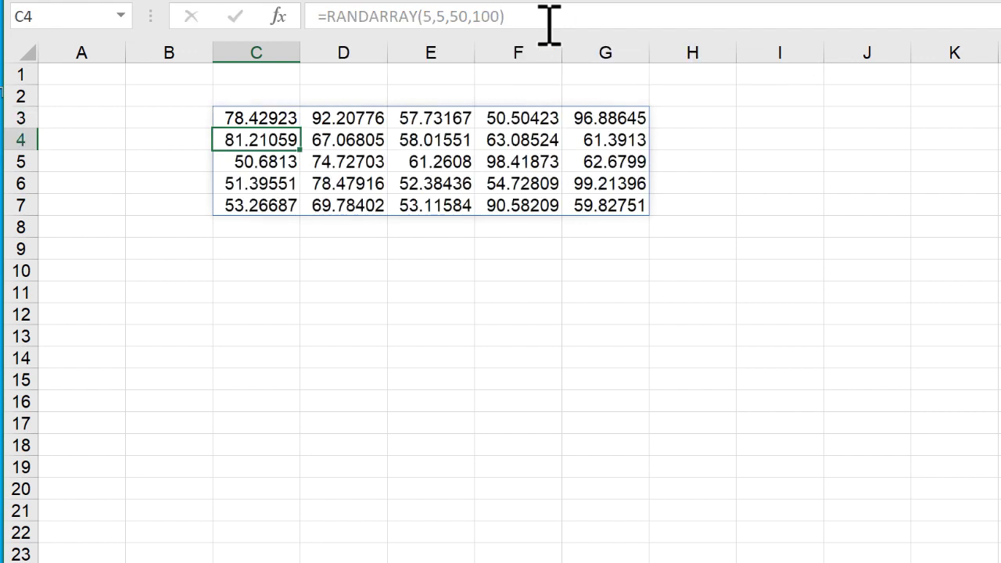
- Add TRUE as the integer argument so the grid shows whole numbers
{"action": "left_click", "coordinate": [258, 117]}
{"action": "left_click_drag", "start_coordinate": [258, 117], "coordinate": [592, 199]}
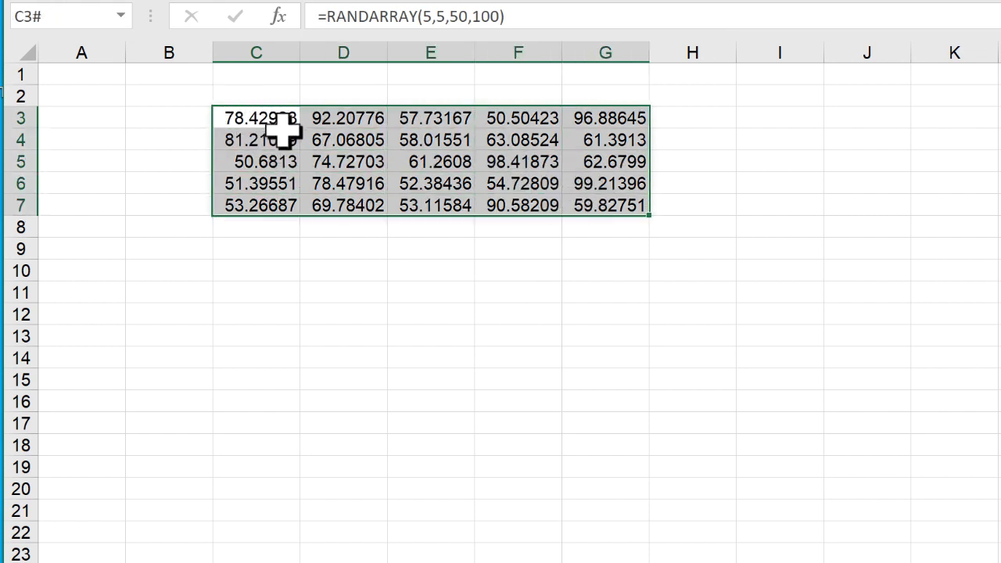
{"action": "left_click", "coordinate": [521, 17]}
{"action": "key", "text": "BackSpace"}
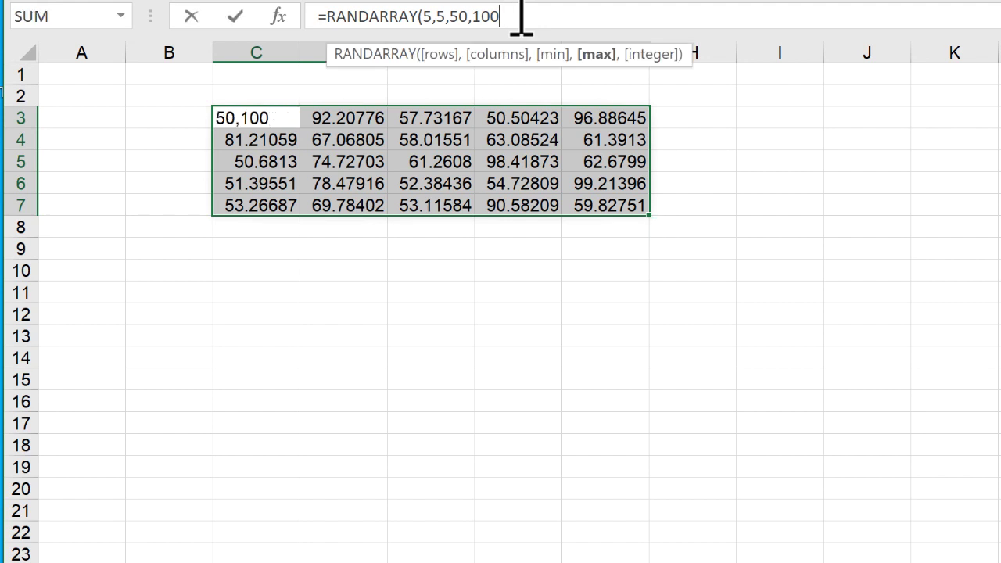
{"action": "type", "text": ","}
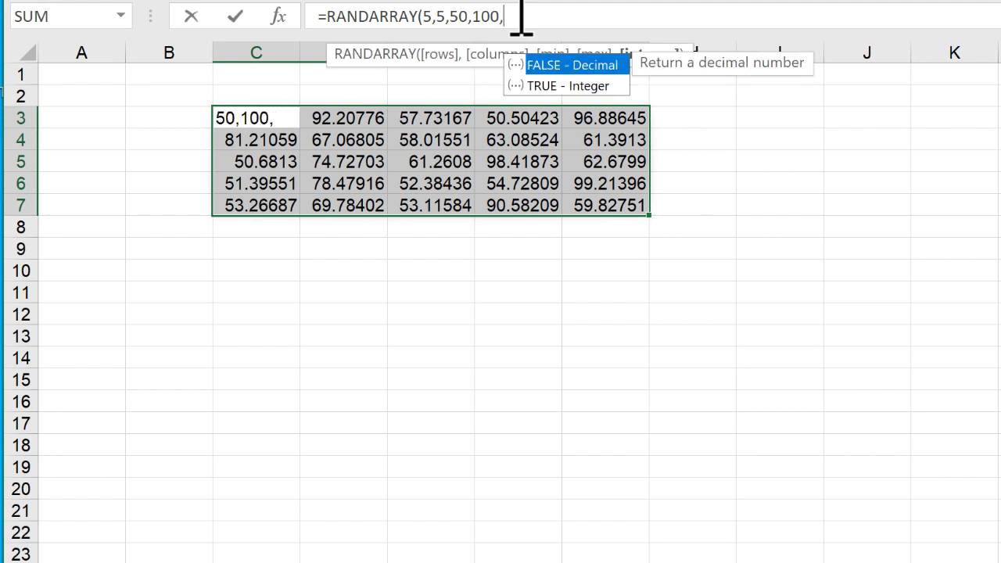
{"action": "double_click", "coordinate": [571, 85]}
{"action": "key", "text": "Return"}
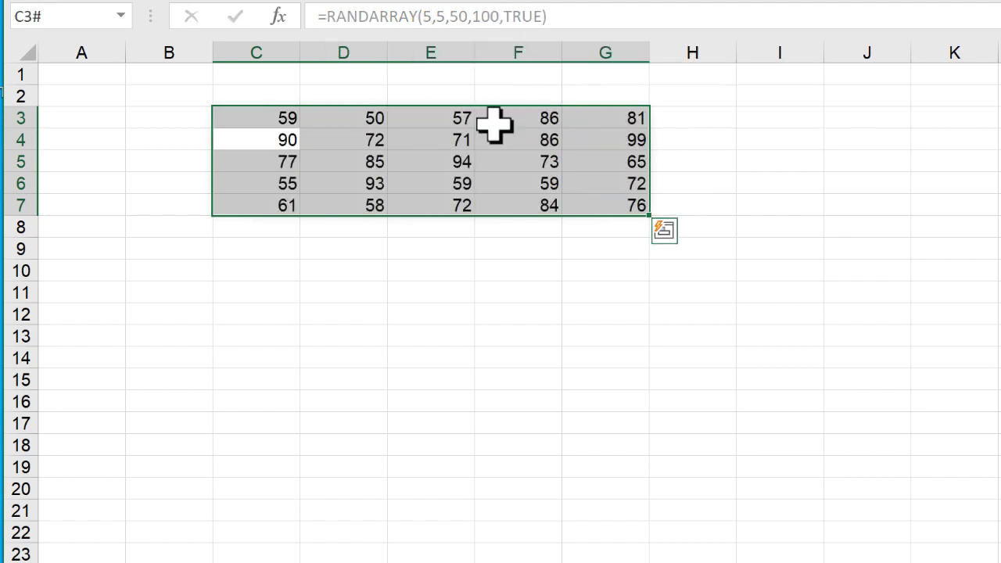
{"action": "left_click_drag", "start_coordinate": [277, 123], "coordinate": [587, 201]}
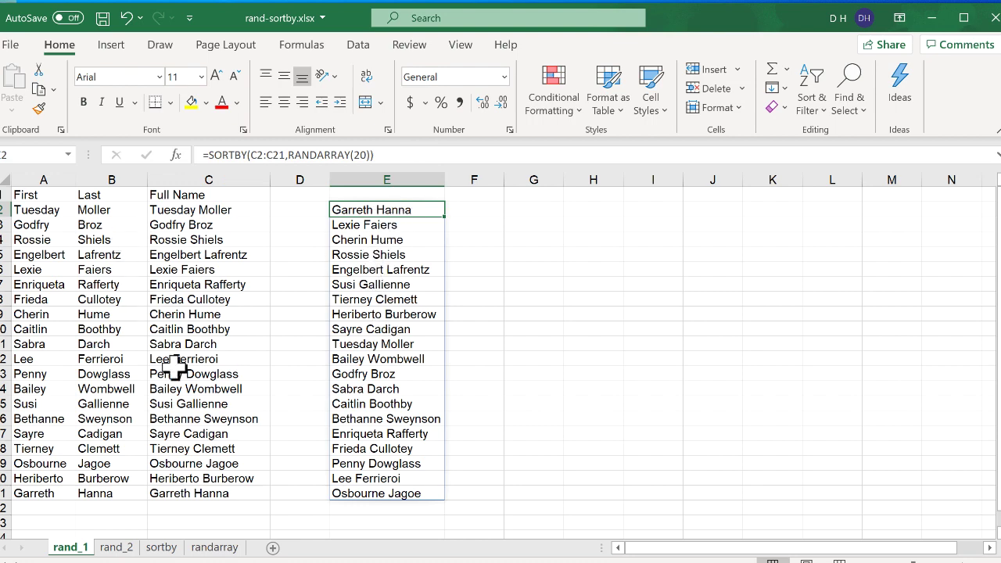
{"action": "left_click", "coordinate": [128, 548]}
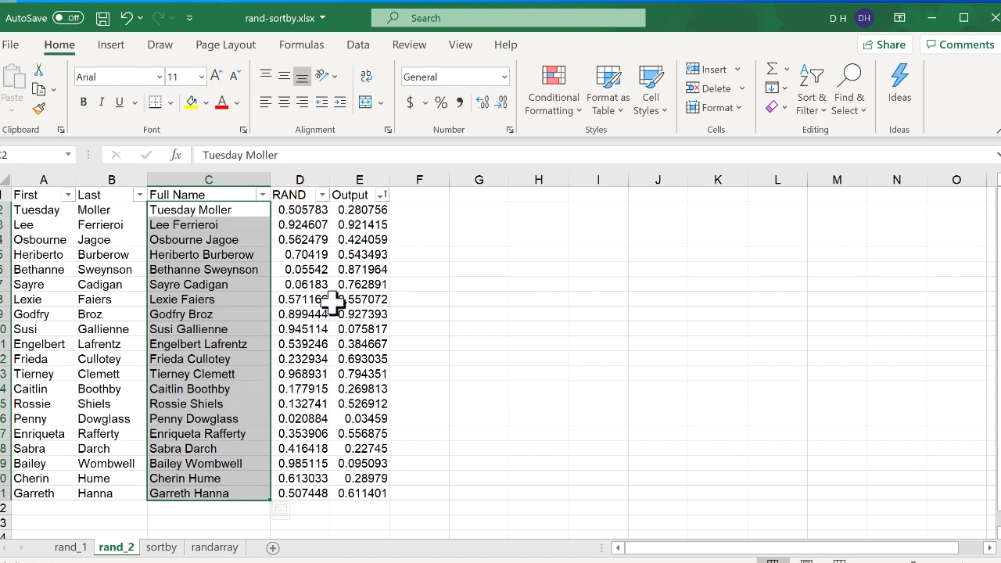
{"action": "left_click", "coordinate": [364, 255]}
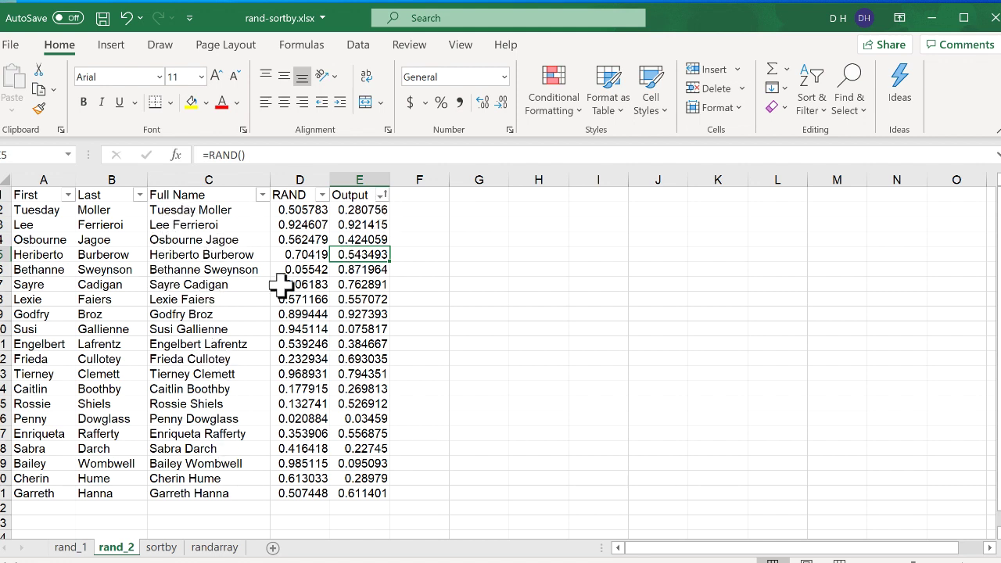
{"action": "left_click", "coordinate": [81, 549]}
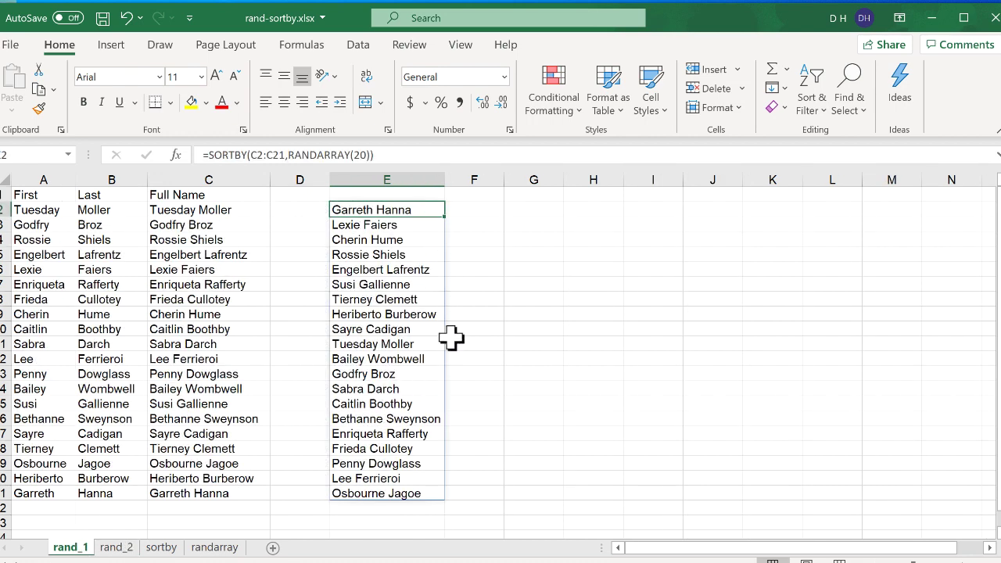